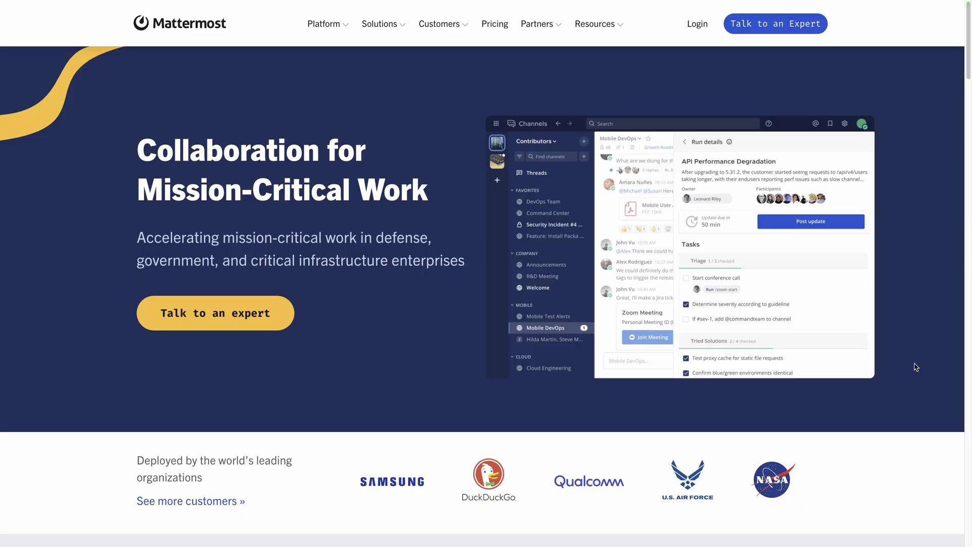
Scroll to the feature section and view the Playbooks, AI and Security descriptions
scroll(916, 366, "down", 7)
scroll(915, 367, "down", 10)
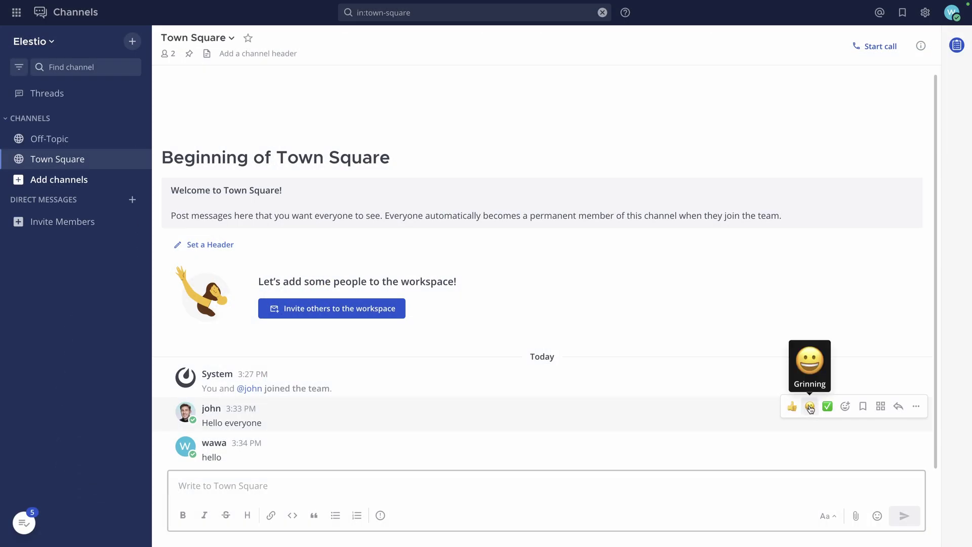
left_click(809, 407)
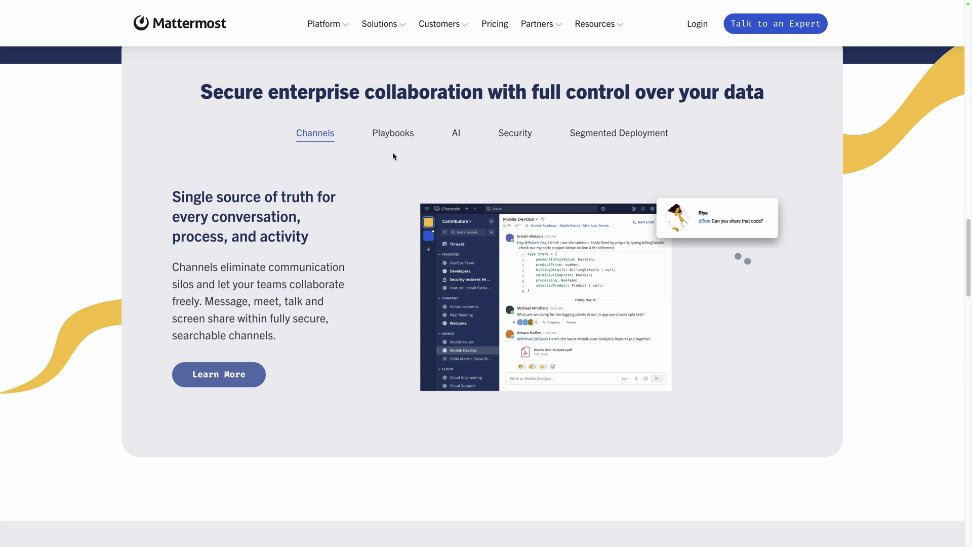
left_click(393, 136)
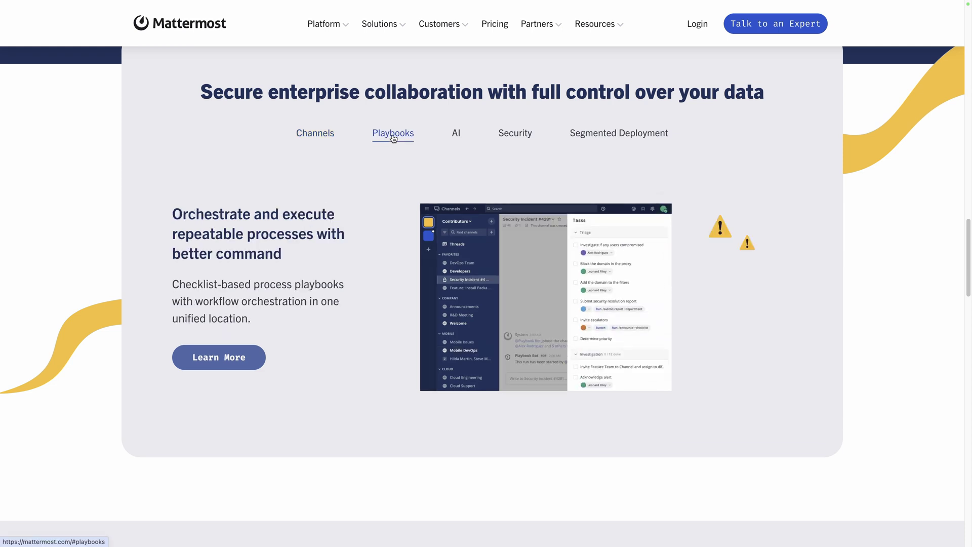
left_click(454, 136)
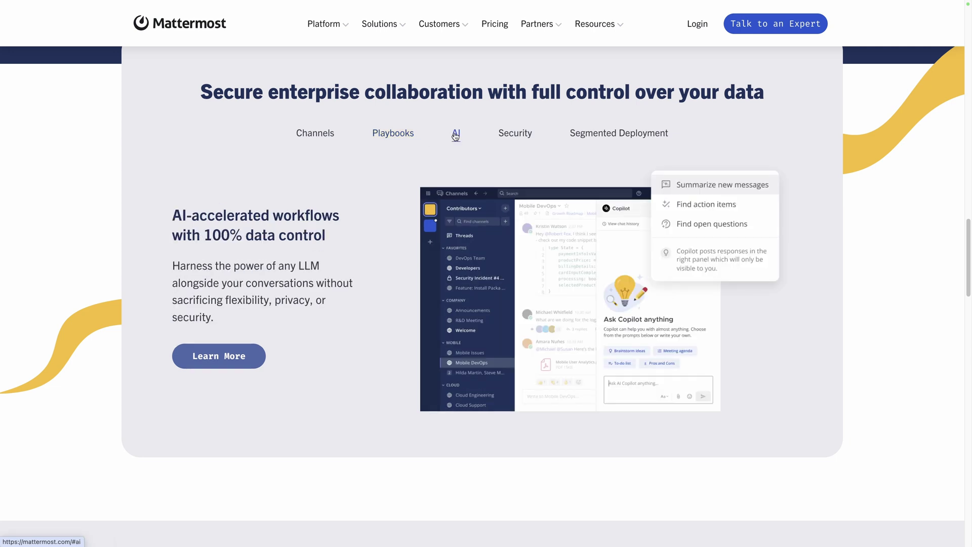
left_click(505, 140)
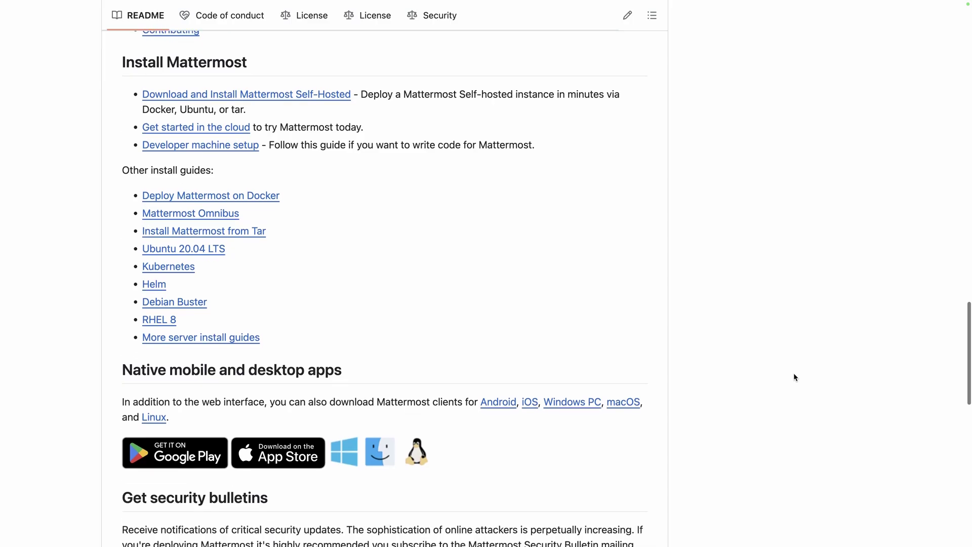
scroll(794, 375, "down", 1)
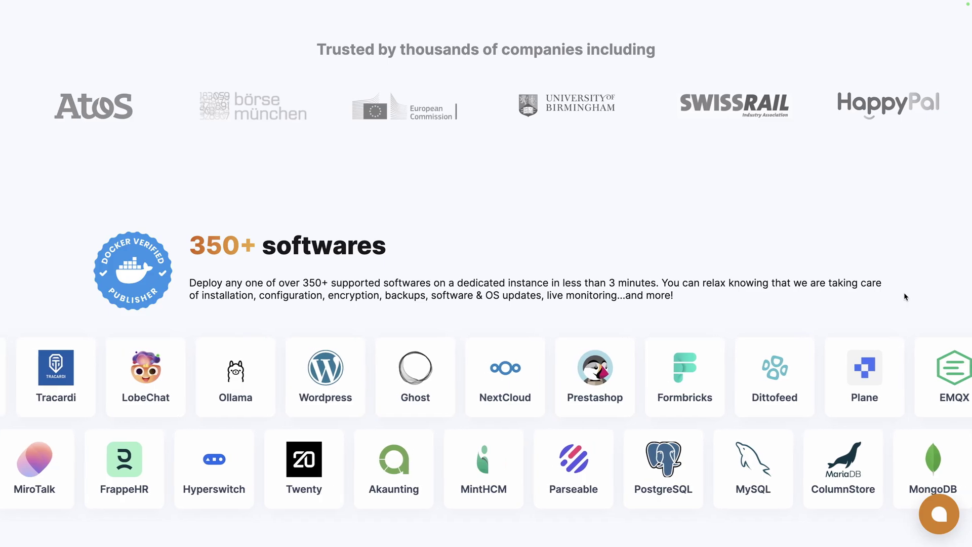
Start a first service and pick Mattermost Team Edition from a 'matt' search
scroll(904, 293, "down", 3)
scroll(905, 297, "down", 5)
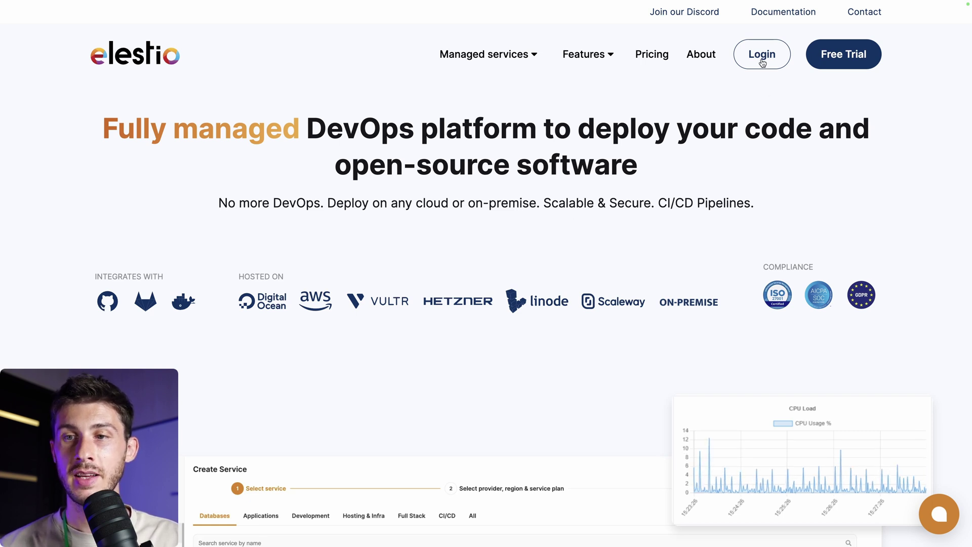
left_click(573, 250)
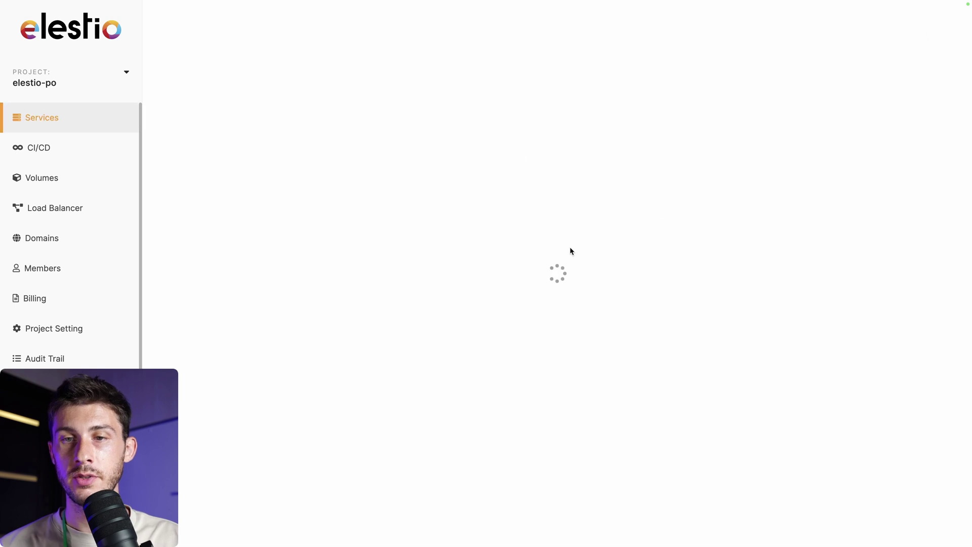
type("matt")
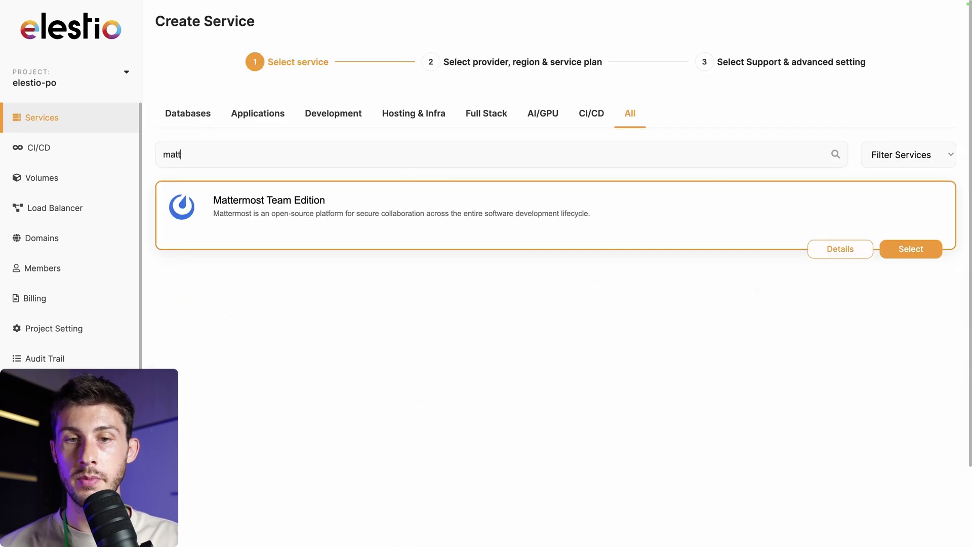
left_click(901, 251)
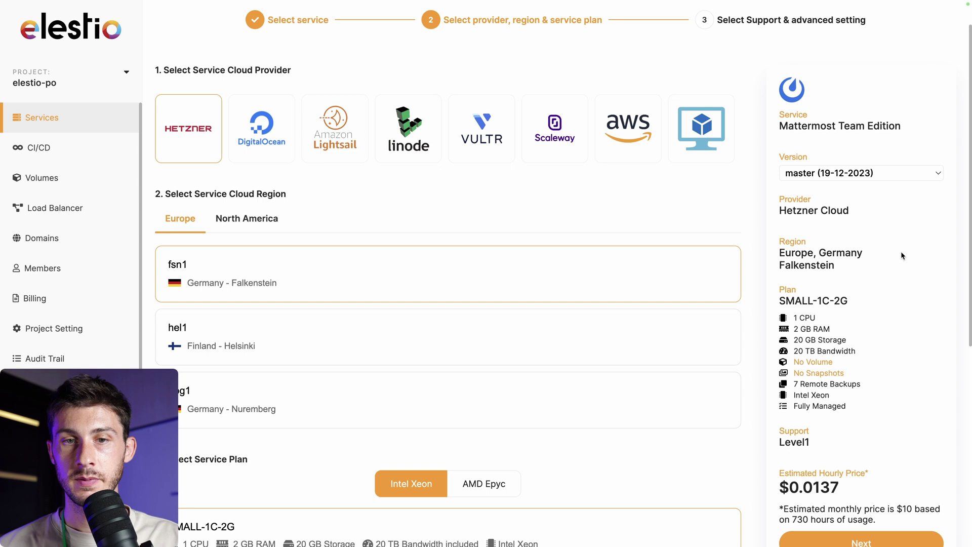
Keep Hetzner, Falkenstein and SMALL-1C-2G, then create the service with Level 1 support
scroll(458, 204, "down", 3)
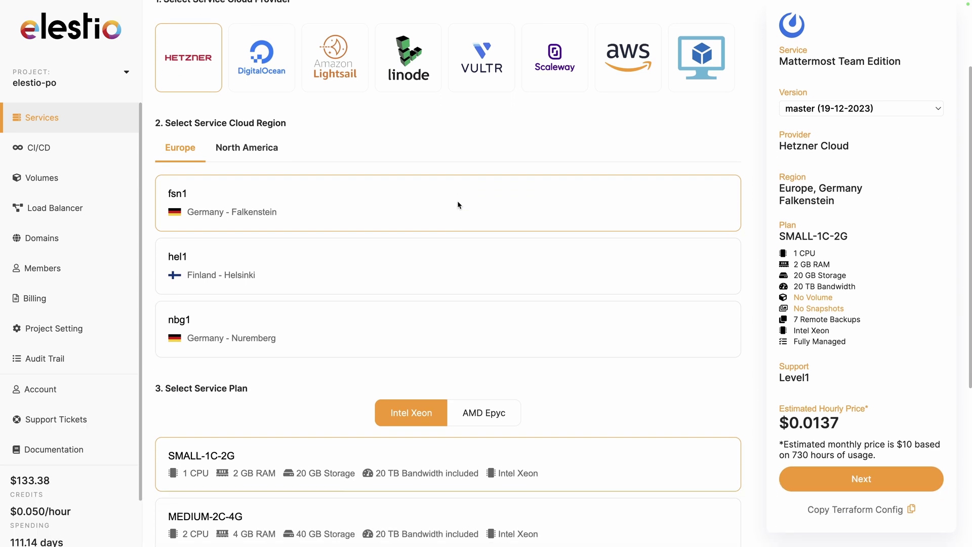
scroll(458, 202, "down", 2)
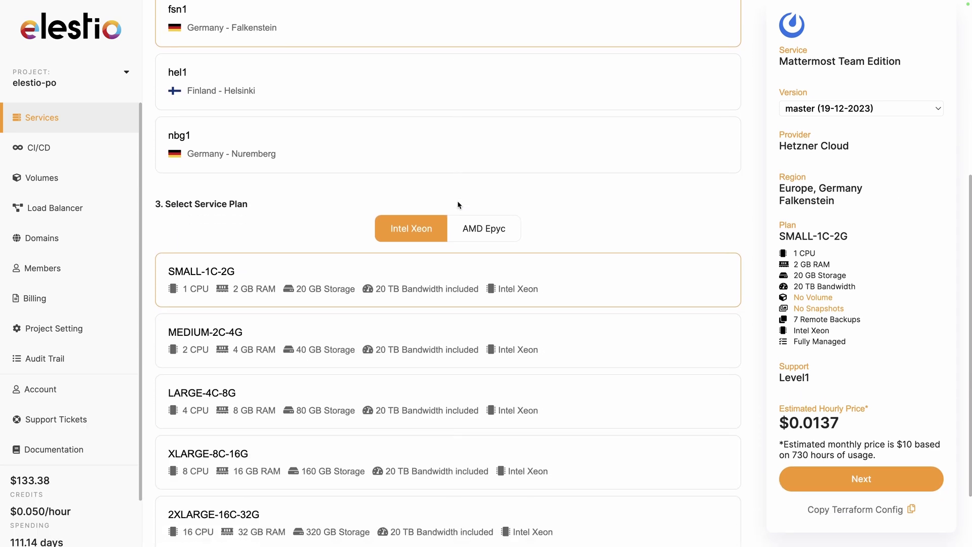
left_click(841, 476)
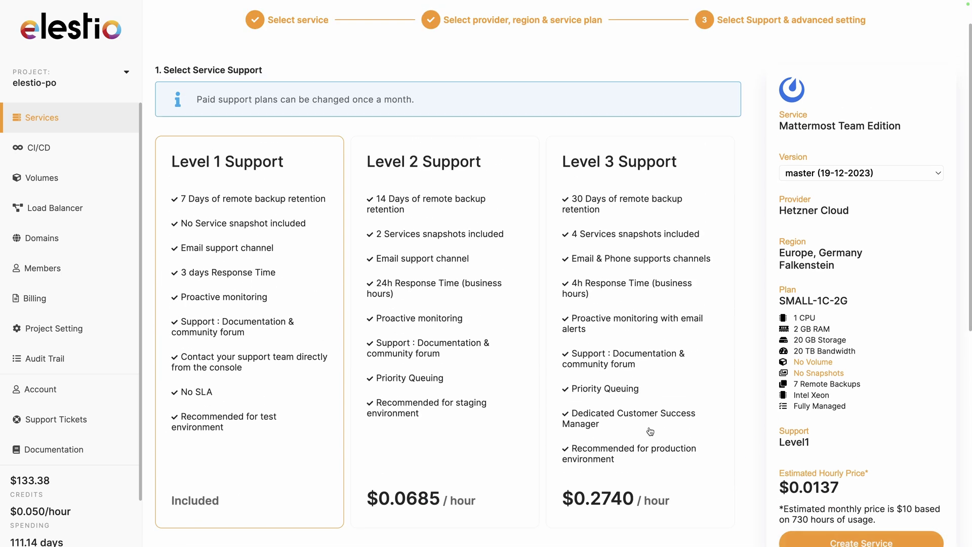
scroll(650, 431, "down", 1)
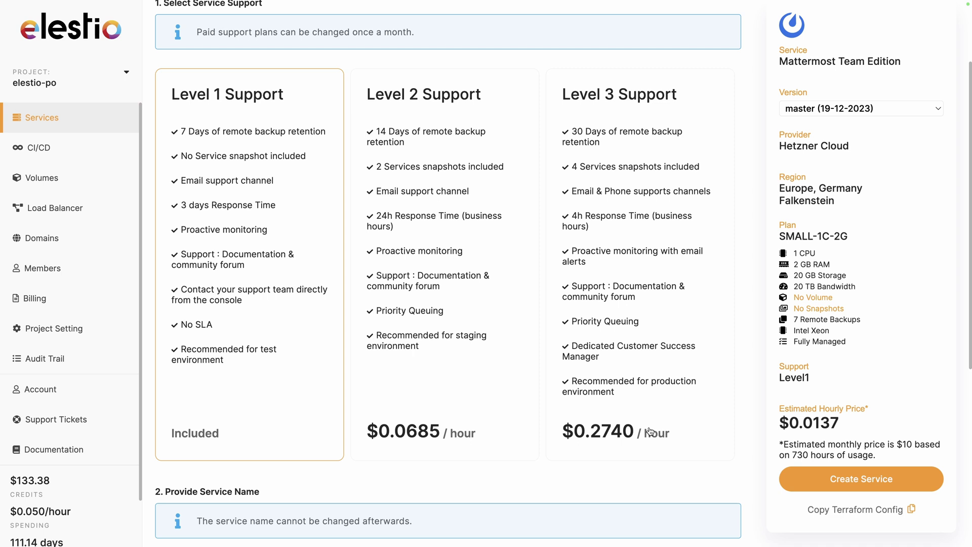
left_click(859, 484)
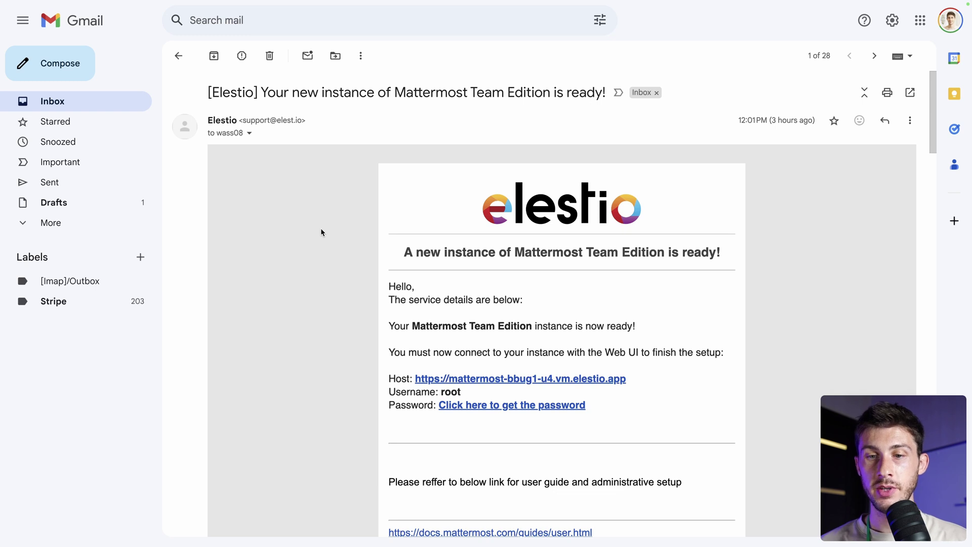
Copy the instance's admin password from the service overview and open its Admin UI address
left_click(480, 408)
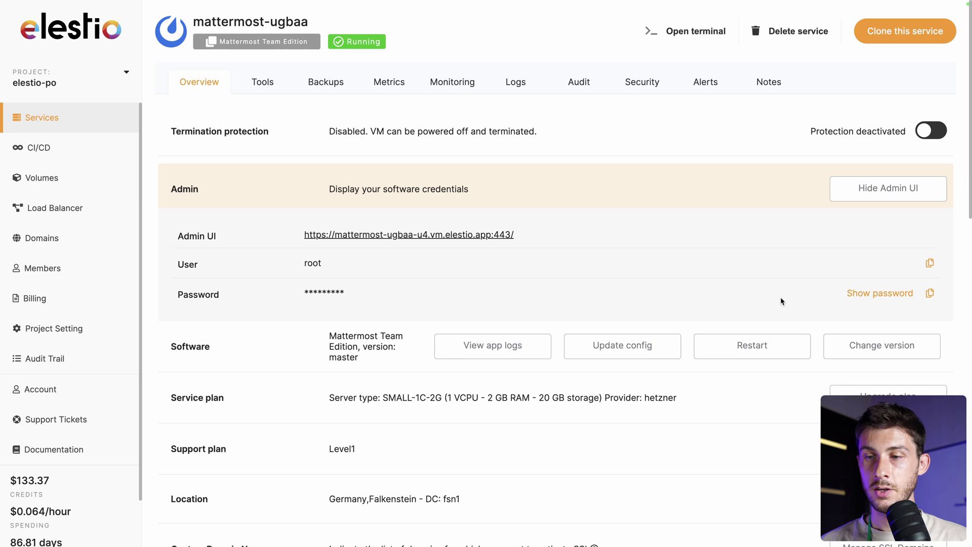
left_click(932, 296)
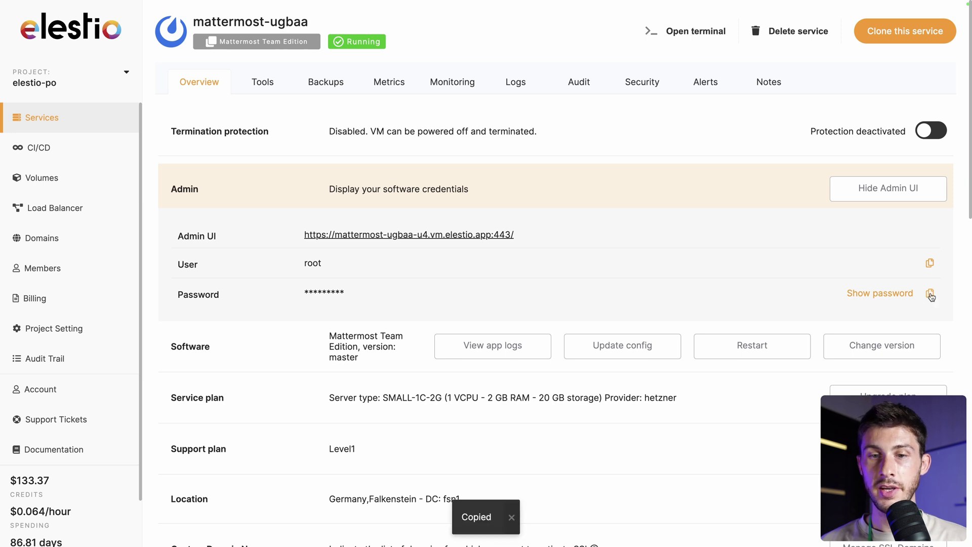
left_click(376, 236)
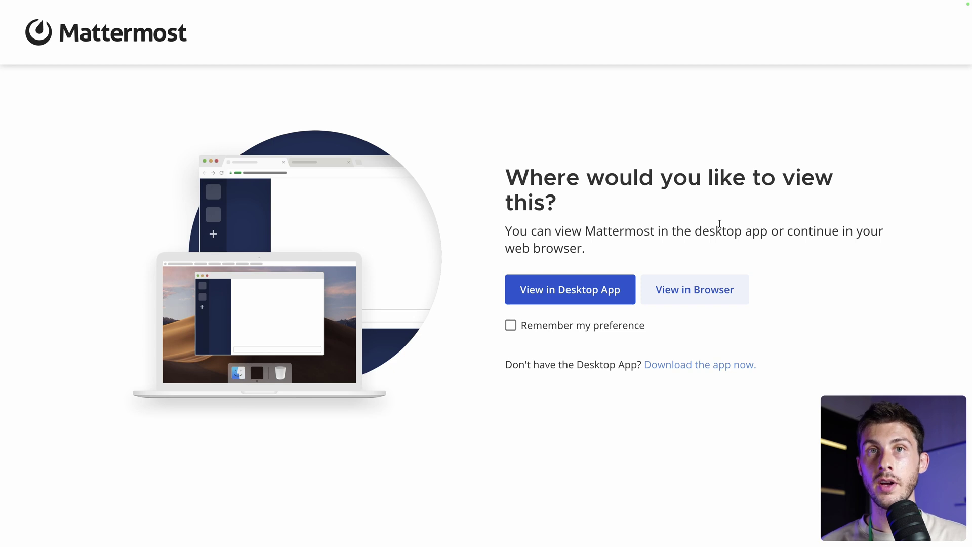
Browse the Mattermost download page for the desktop and mobile apps
left_click(665, 366)
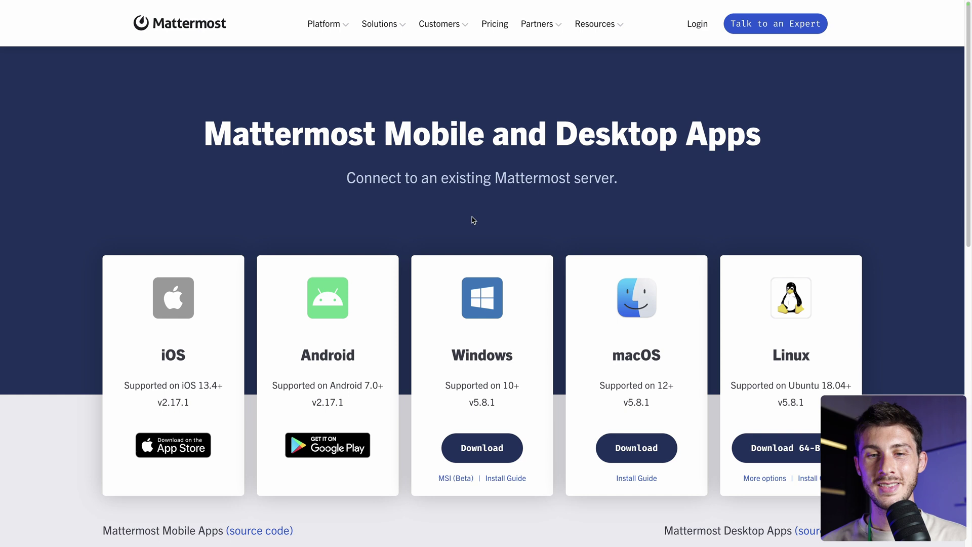
scroll(473, 219, "down", 2)
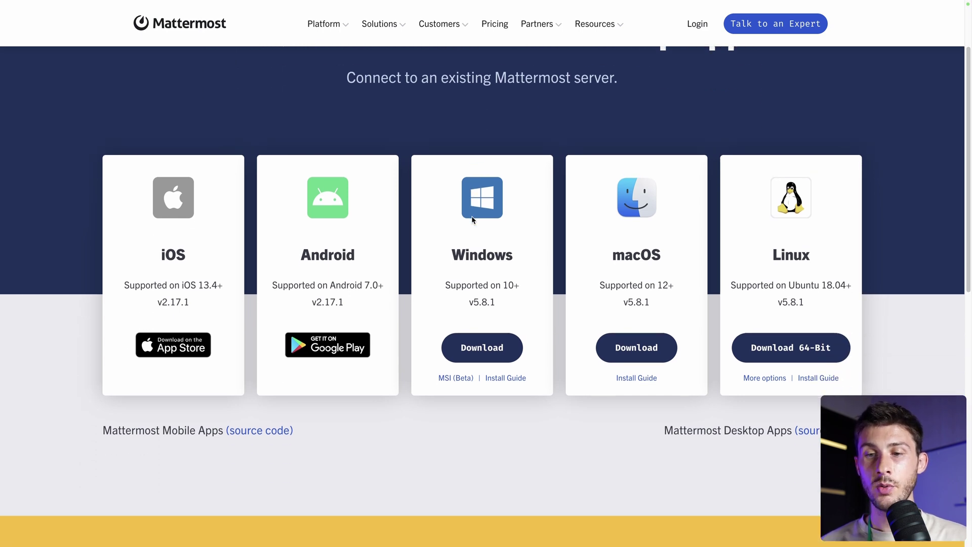
scroll(472, 218, "down", 1)
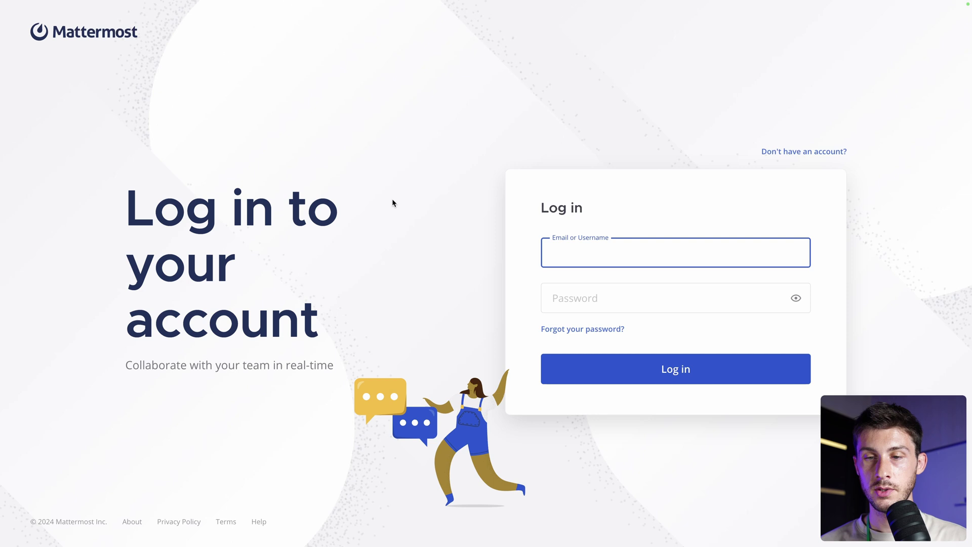
Sign in as root with the copied admin password
type("root")
left_click(551, 196)
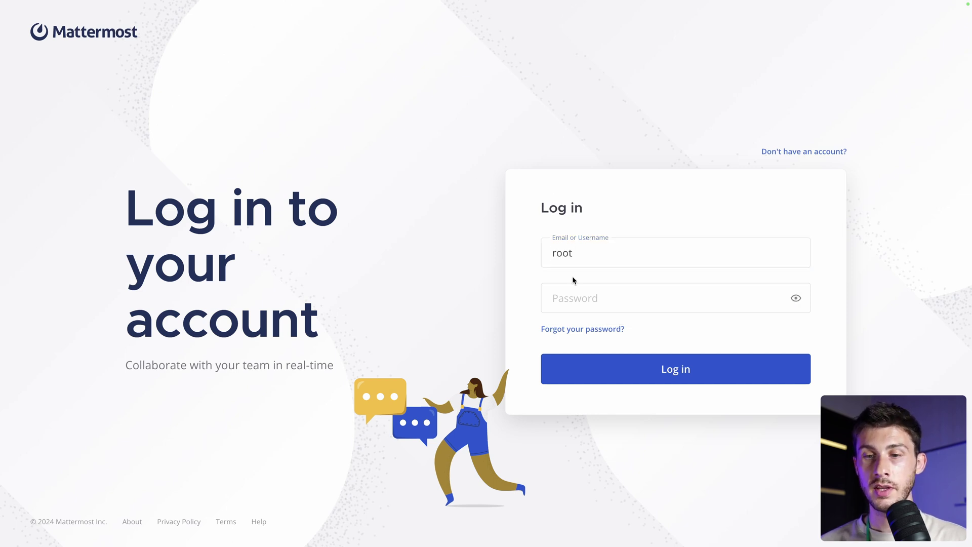
left_click(570, 292)
key("ctrl+v")
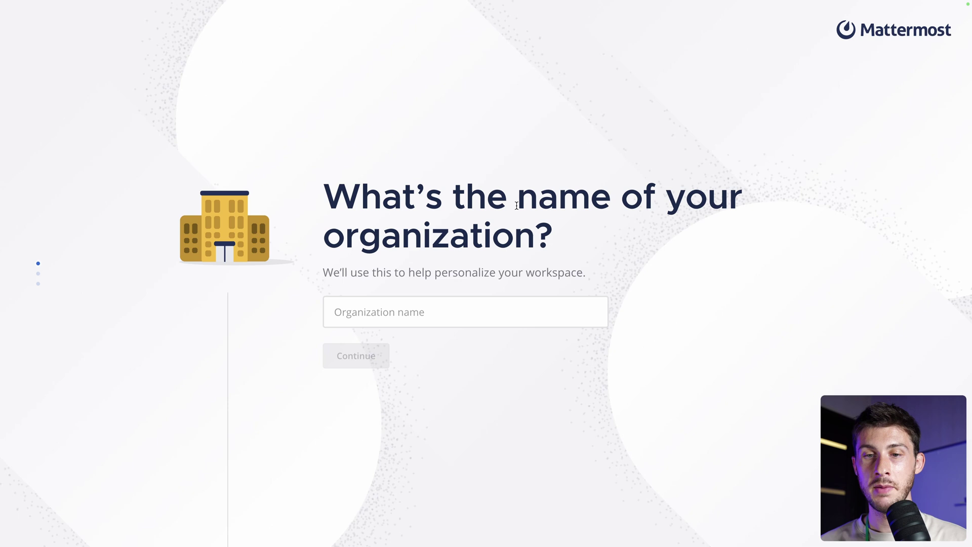
Name the organization Elestio and choose GitHub as a tool to integrate
left_click(436, 300)
type("Elestio")
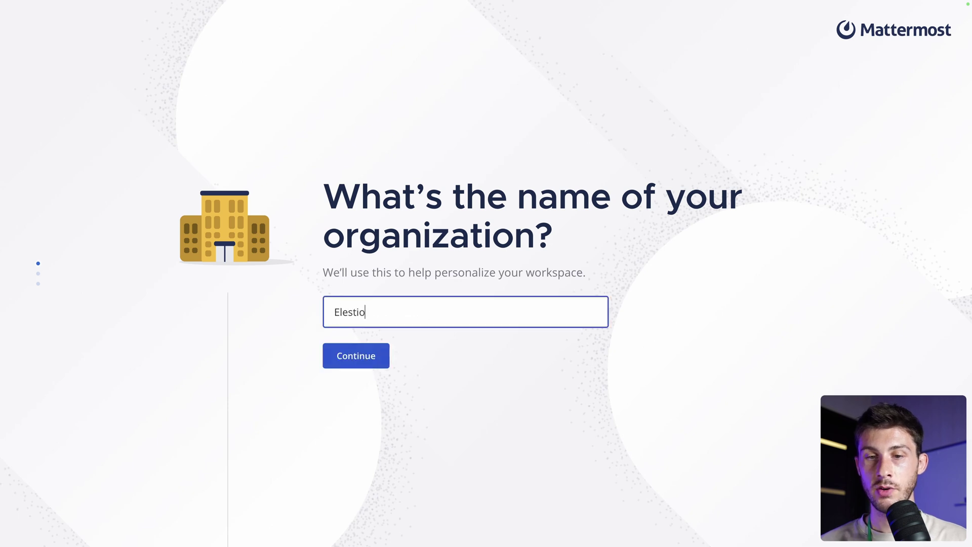
left_click(367, 365)
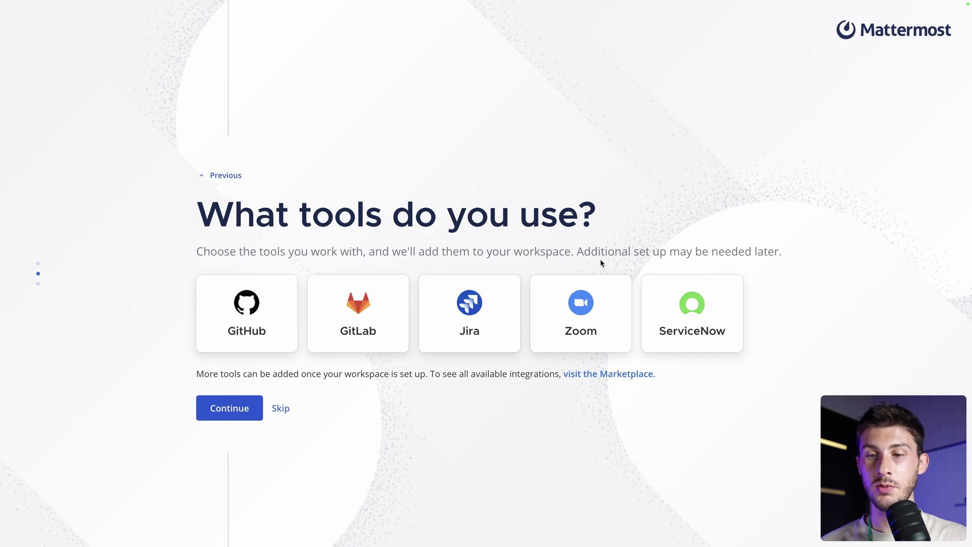
left_click(242, 311)
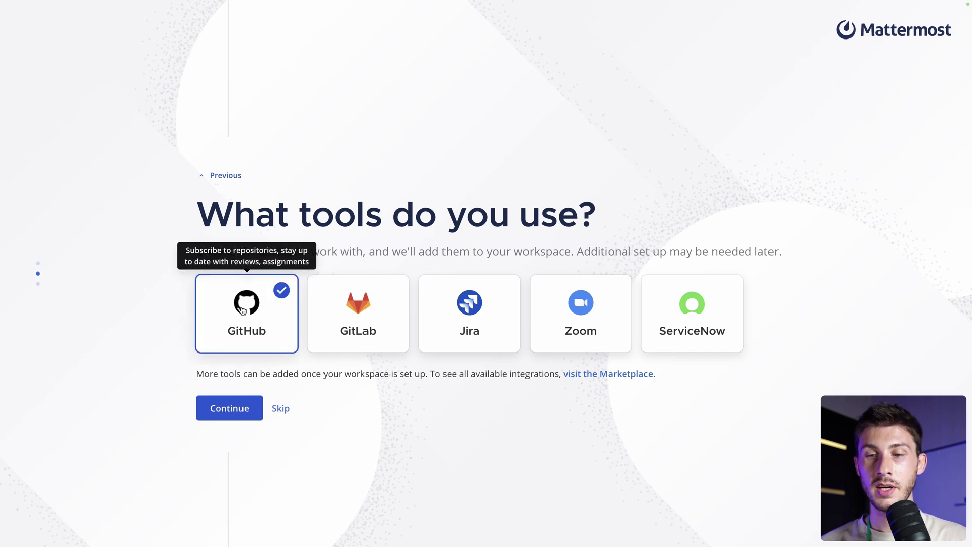
Scroll through the Marketplace's popular plugins such as Autolink Plugin and CircleCI
left_click(600, 375)
scroll(261, 254, "down", 6)
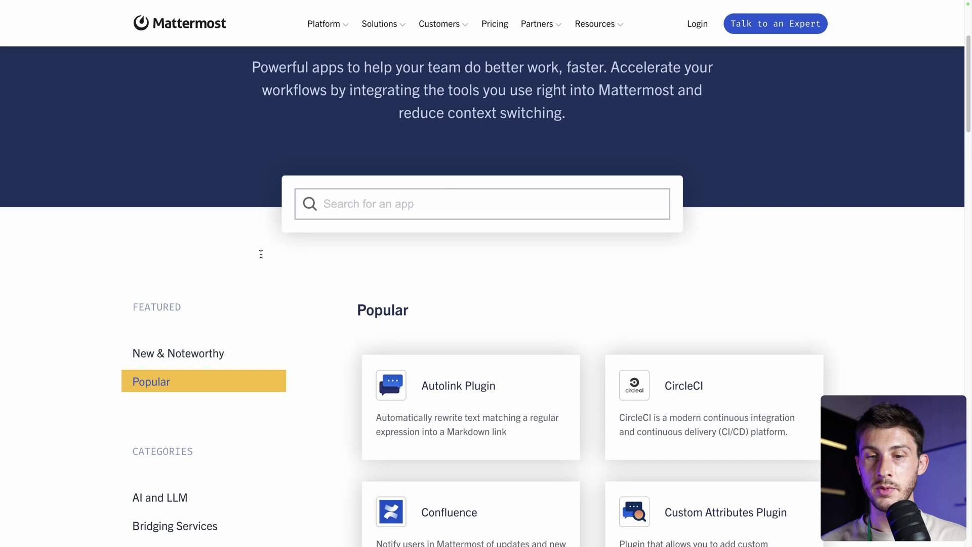
scroll(261, 254, "down", 6)
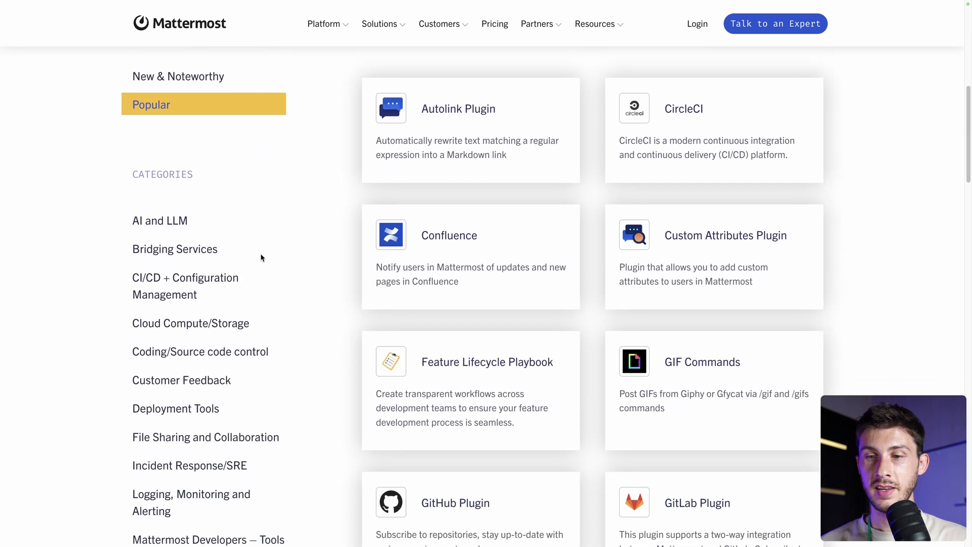
scroll(261, 255, "down", 6)
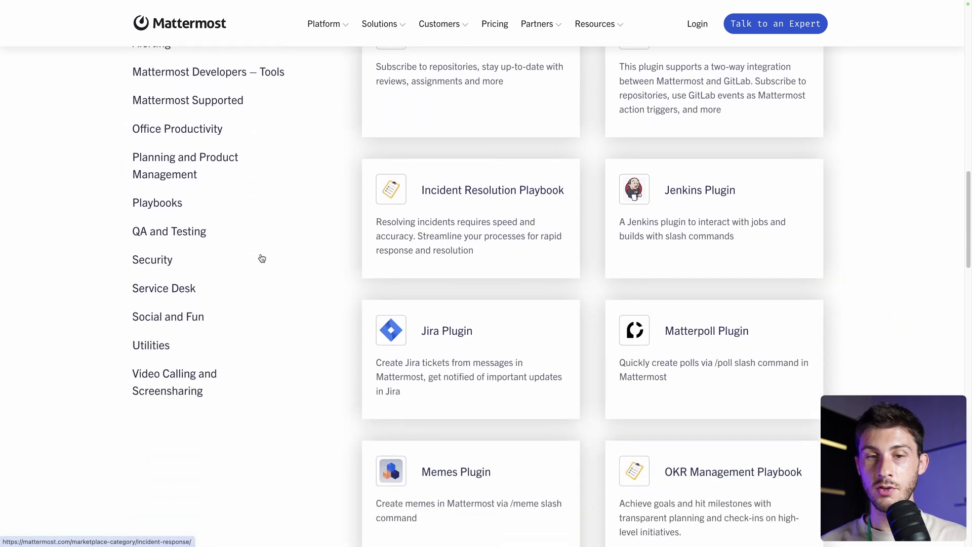
scroll(295, 256, "down", 5)
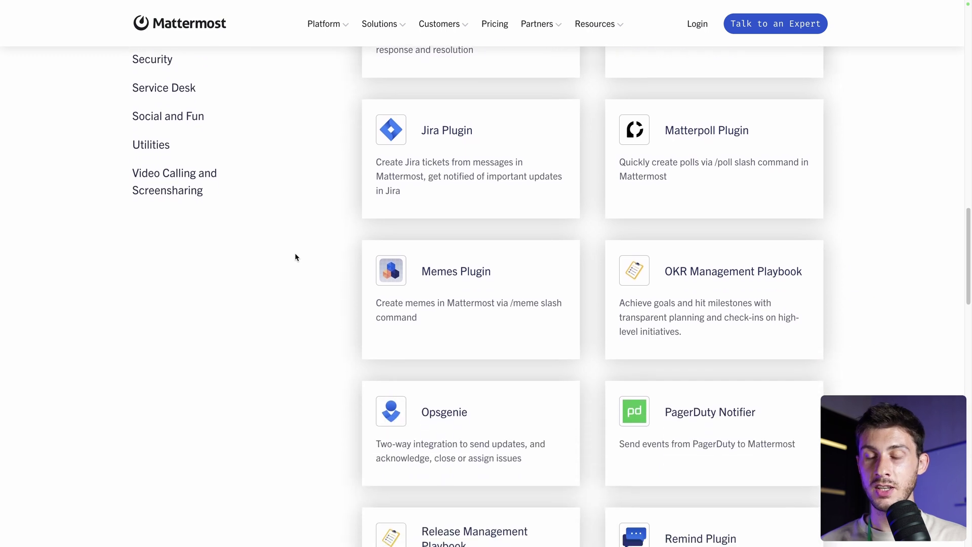
scroll(296, 257, "down", 8)
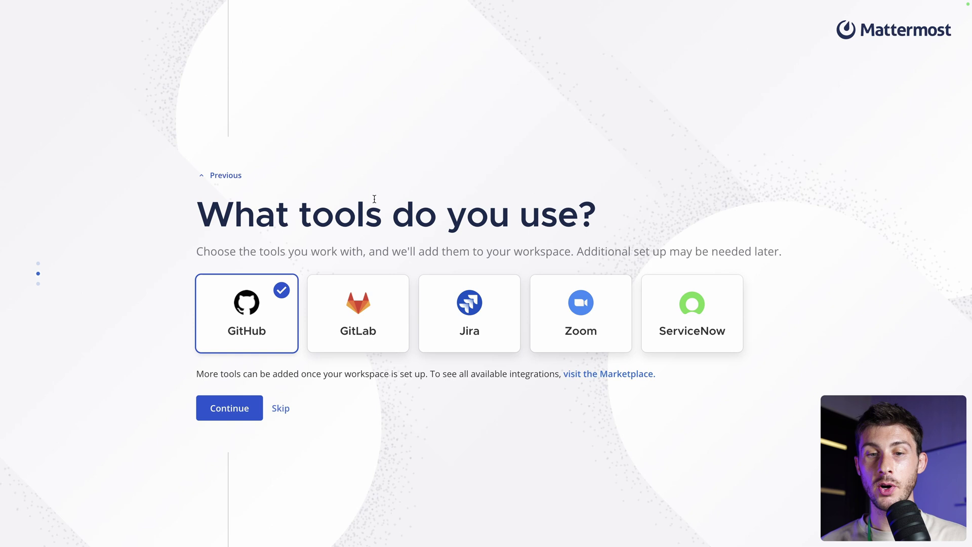
Continue workspace setup with GitHub selected to reach the invite-team-members step
left_click(227, 409)
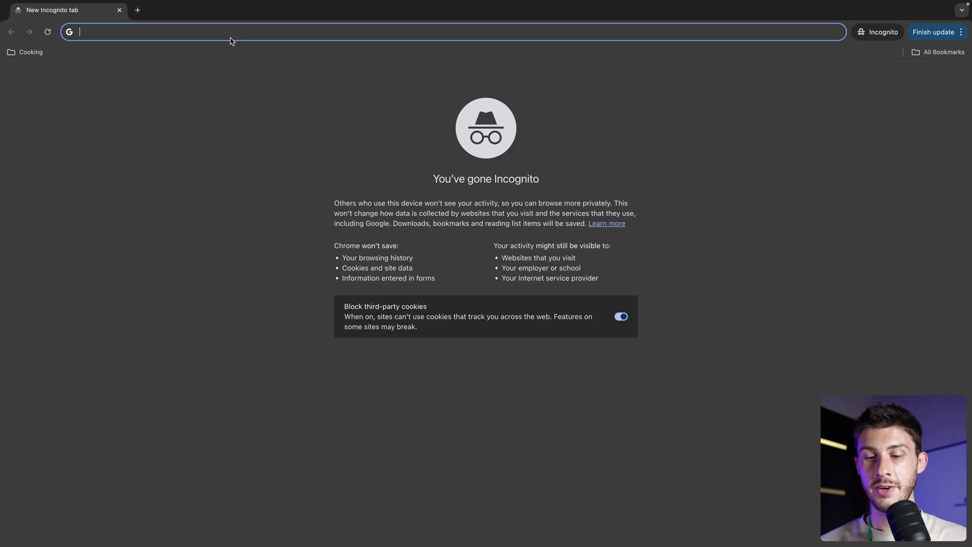
Load the pasted invitation link and sign up a new account with email, username and password
key("ctrl+v")
key("Return")
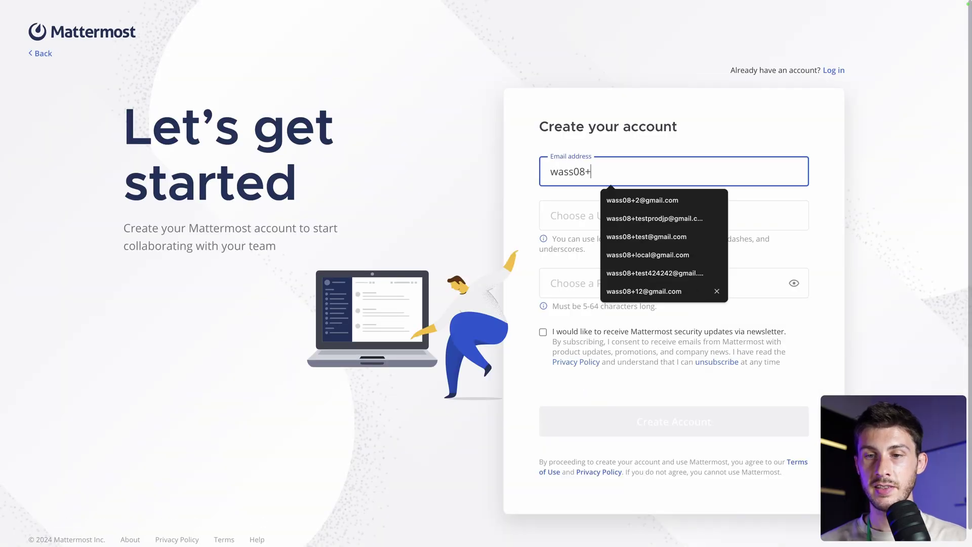
key("Tab")
key("Tab")
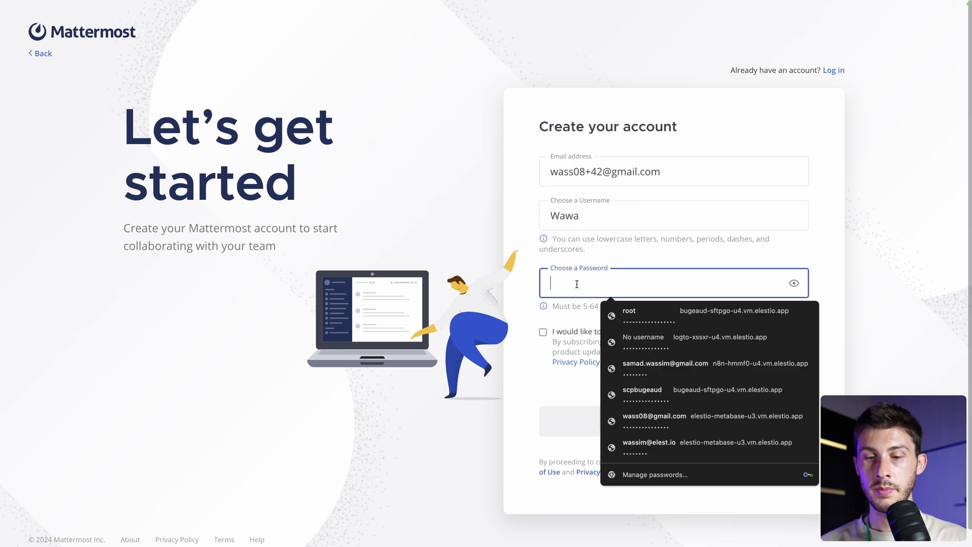
left_click(571, 418)
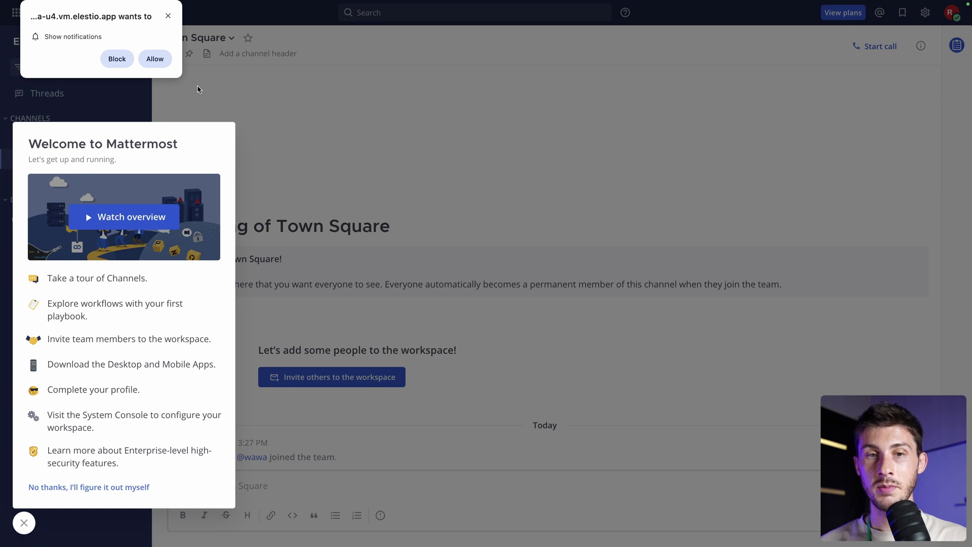
Block browser notifications and play, then close, the product overview video
left_click(168, 18)
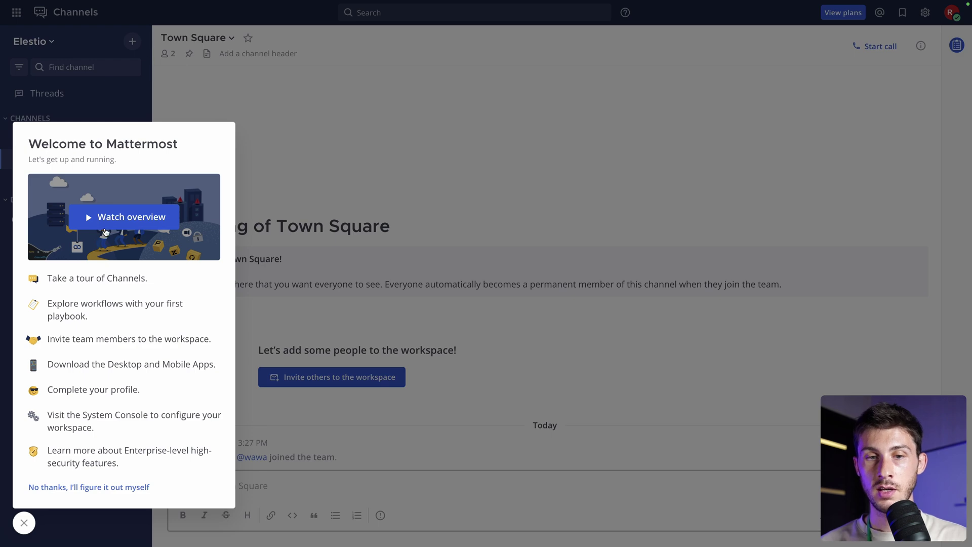
left_click(110, 223)
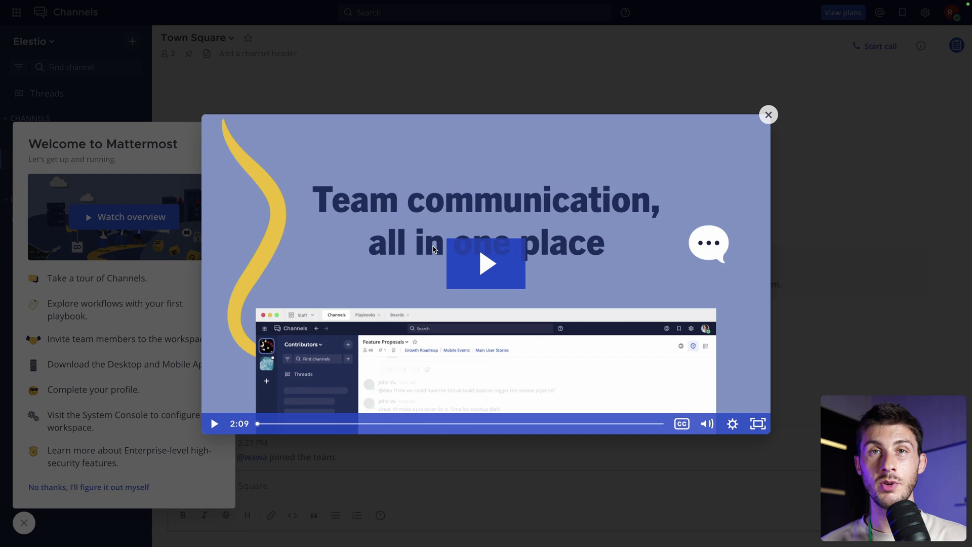
left_click(768, 116)
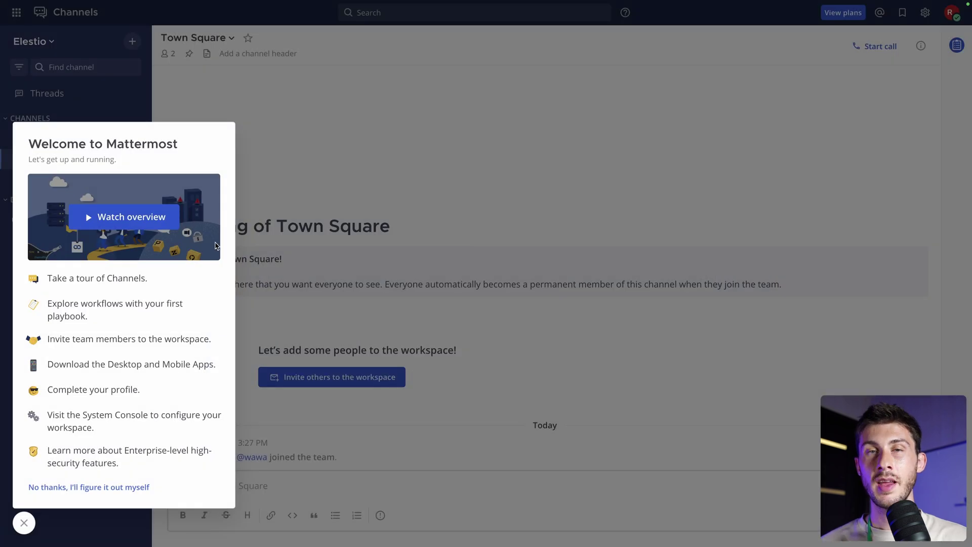
Complete the Channels tour through to Done and dismiss the welcome checklist
left_click(119, 278)
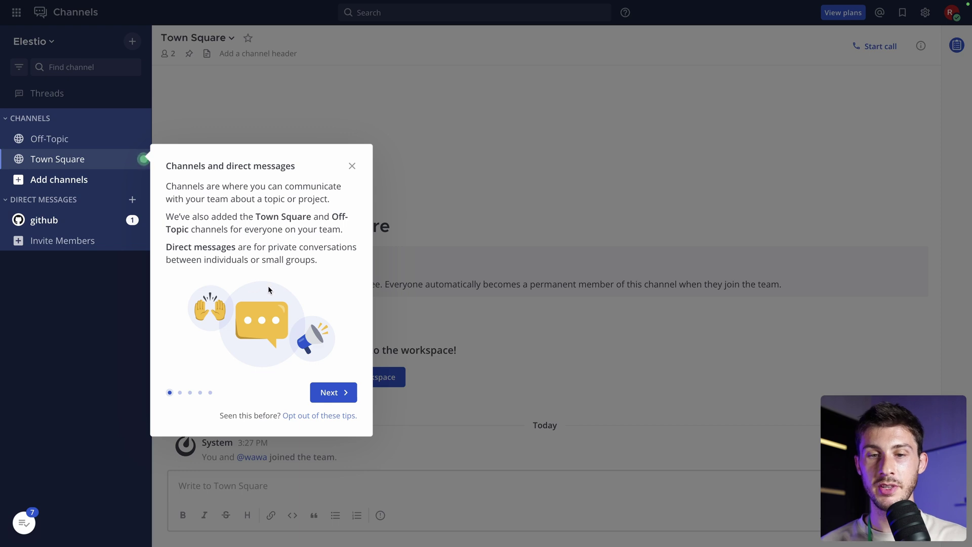
left_click(315, 399)
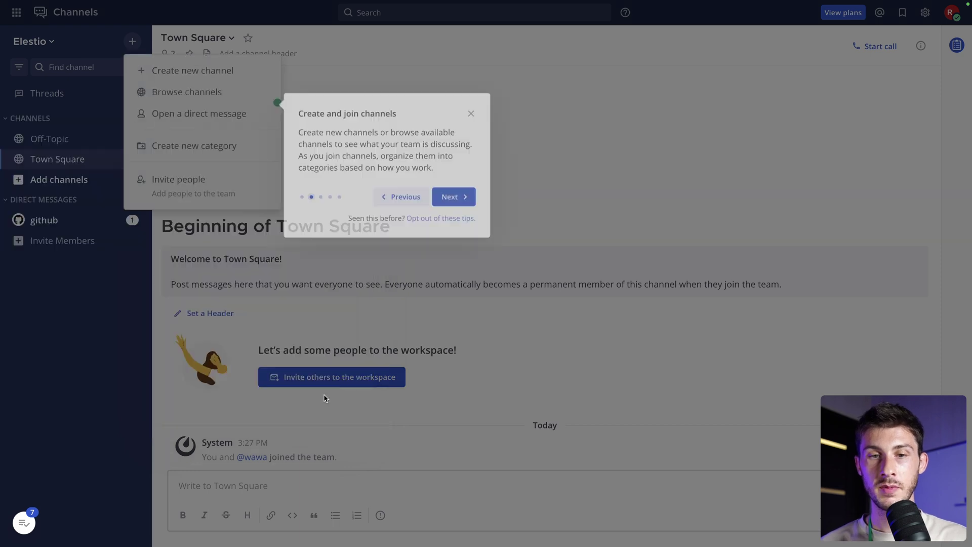
left_click(463, 199)
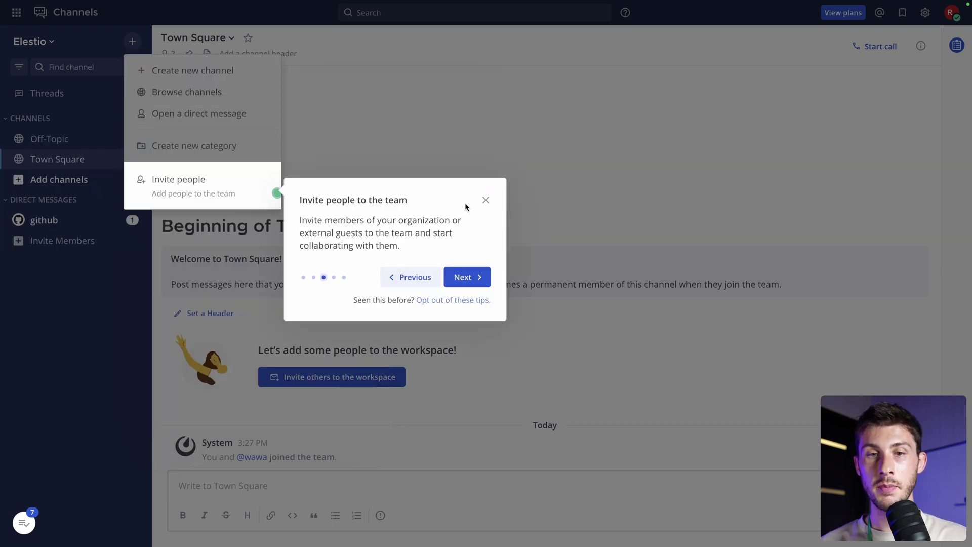
left_click(463, 277)
left_click(367, 424)
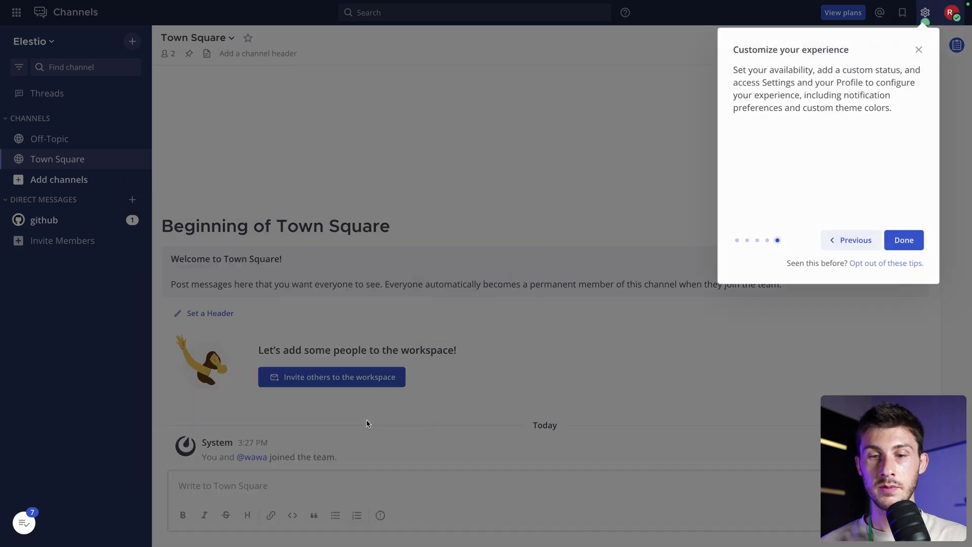
left_click(904, 242)
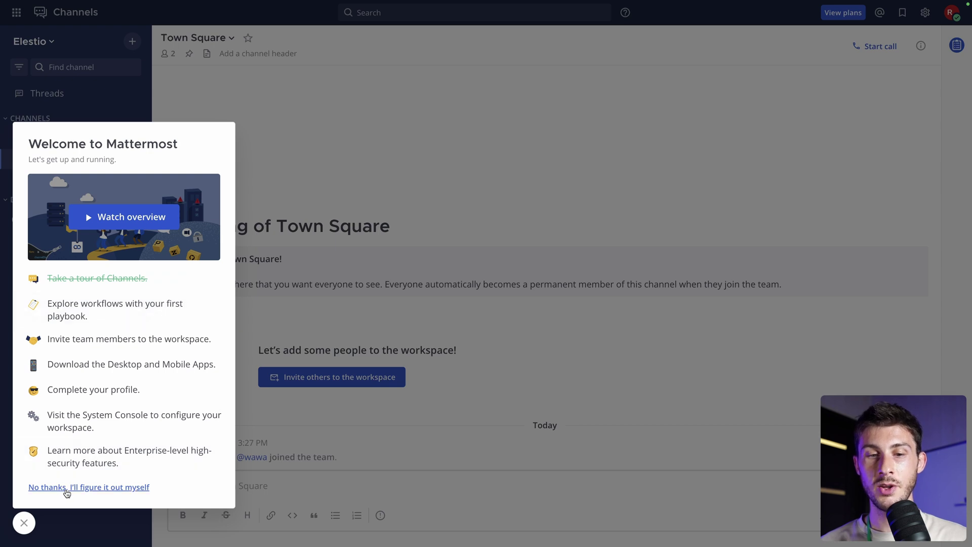
left_click(63, 489)
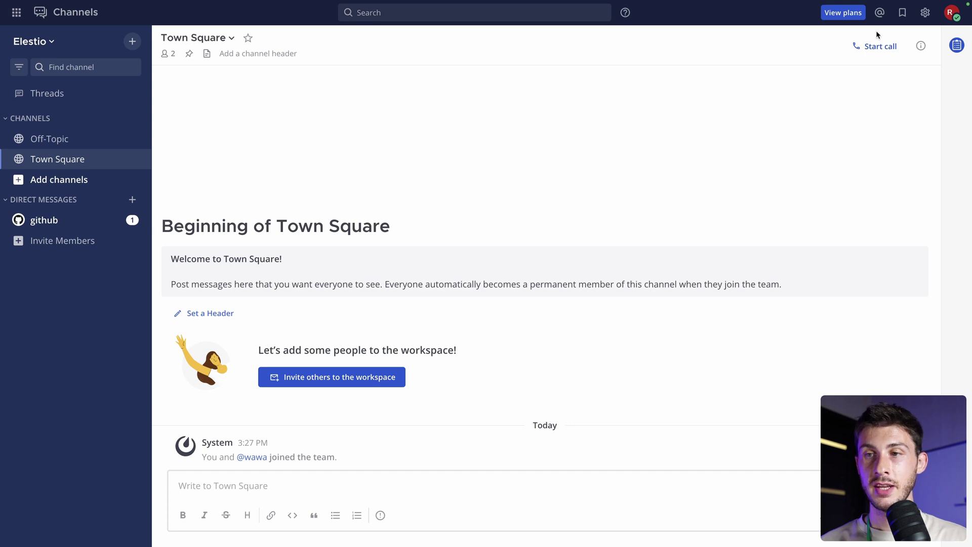
In Profile Settings, fill in and save the account's first and last name
left_click(951, 13)
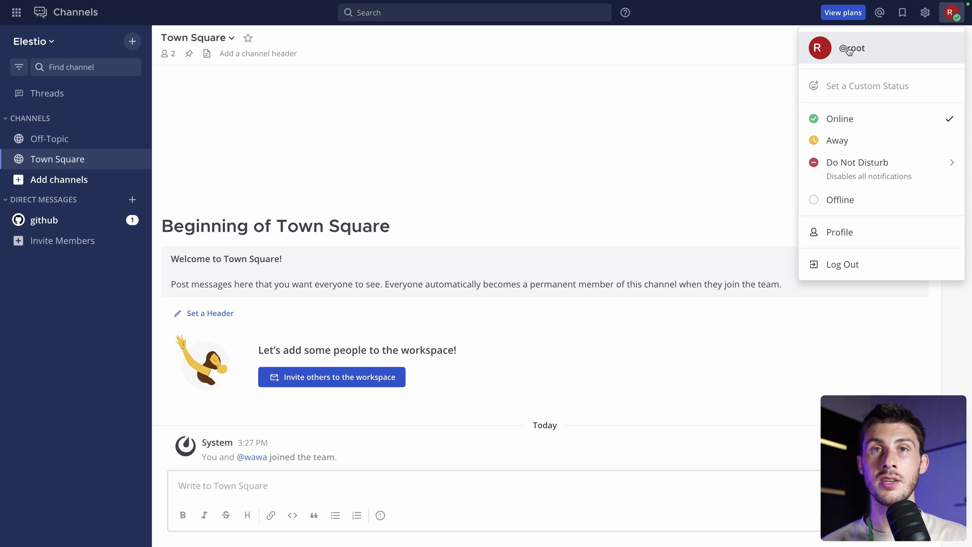
mouse_move(851, 177)
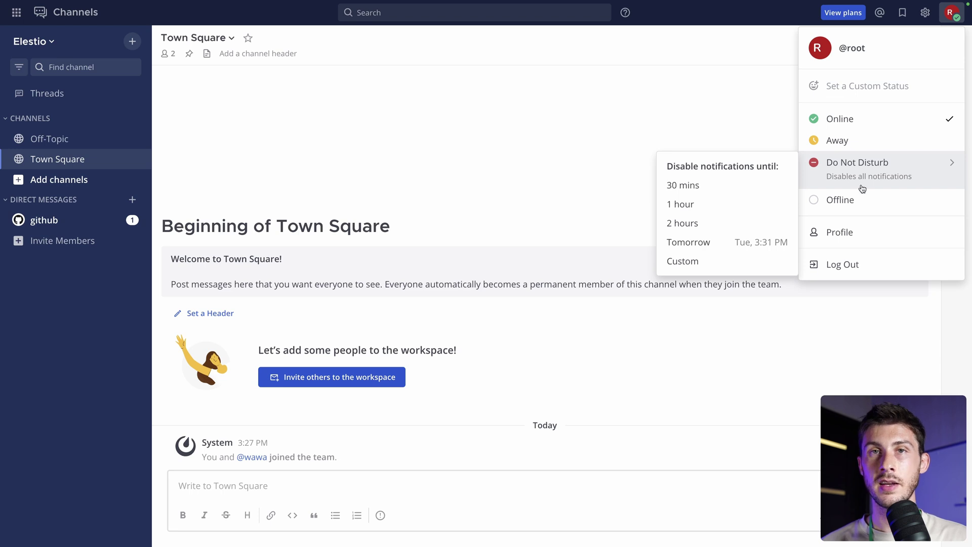
left_click(846, 231)
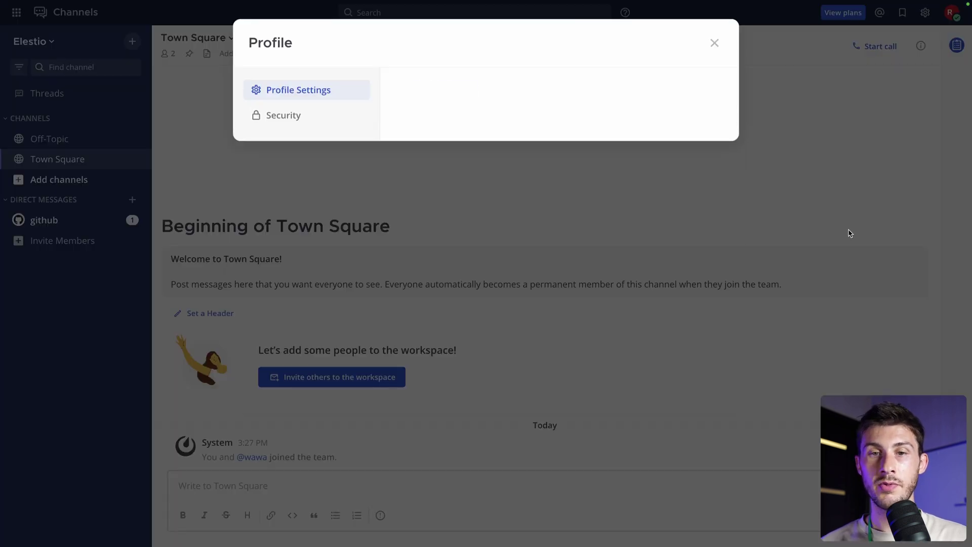
left_click(705, 120)
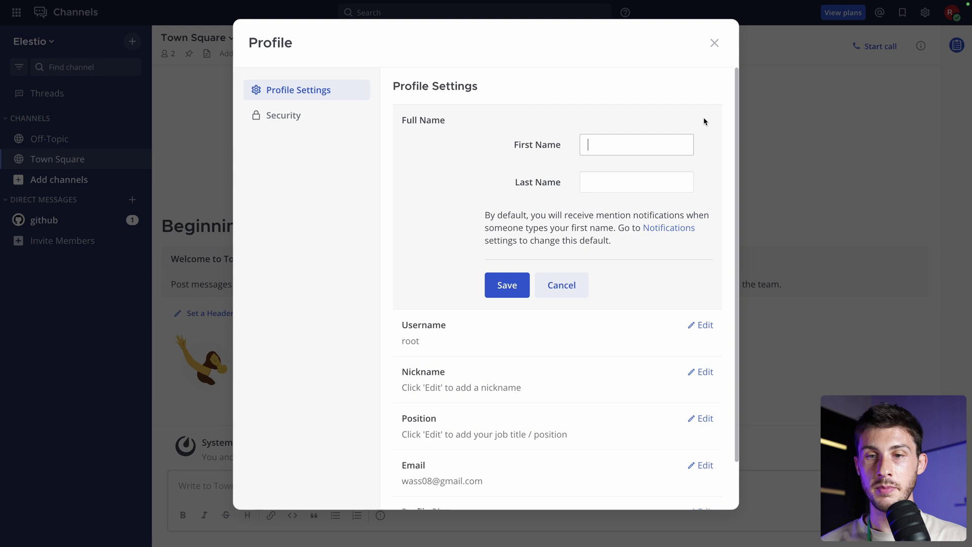
type("John")
key("Tab")
type("Doe")
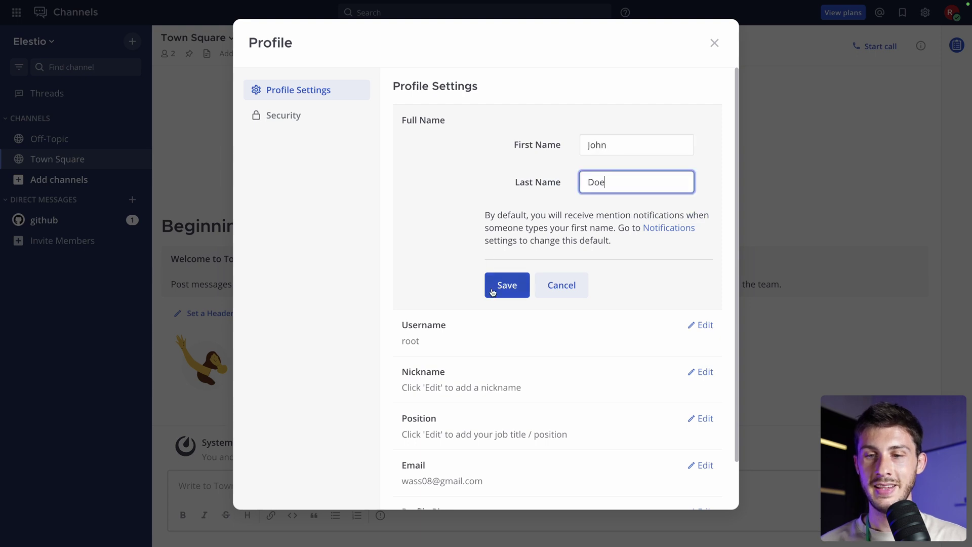
left_click(496, 289)
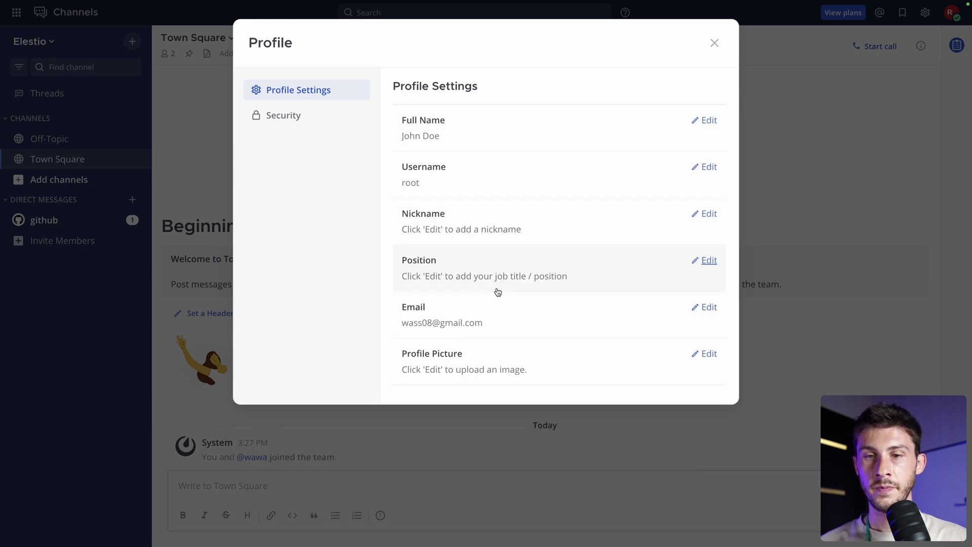
Replace the username with a new one and set a nickname
left_click(707, 172)
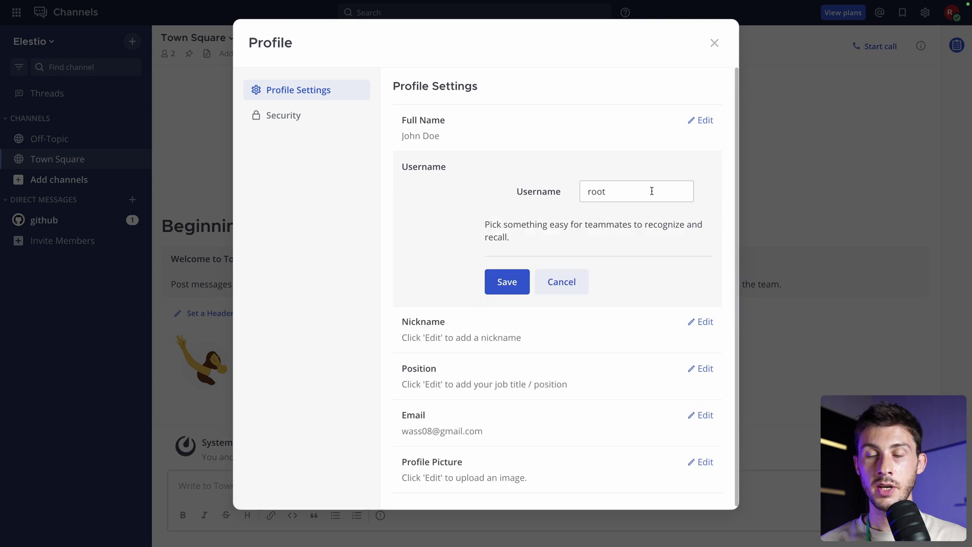
key("ctrl+a")
type("joh")
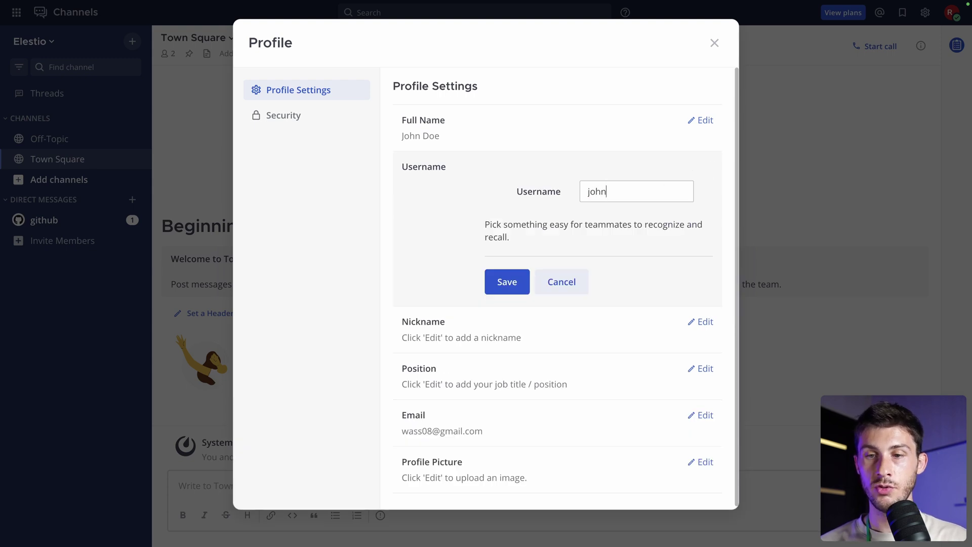
left_click(498, 286)
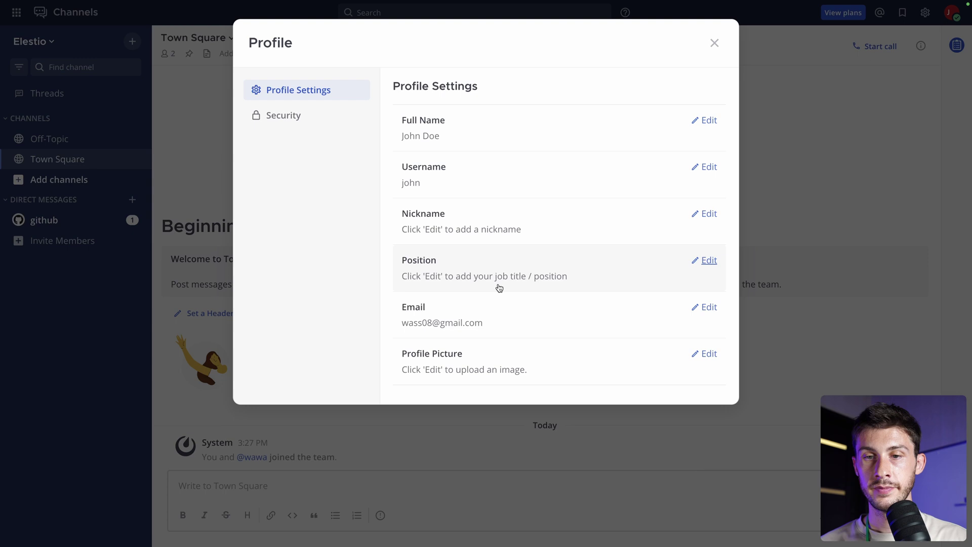
left_click(705, 215)
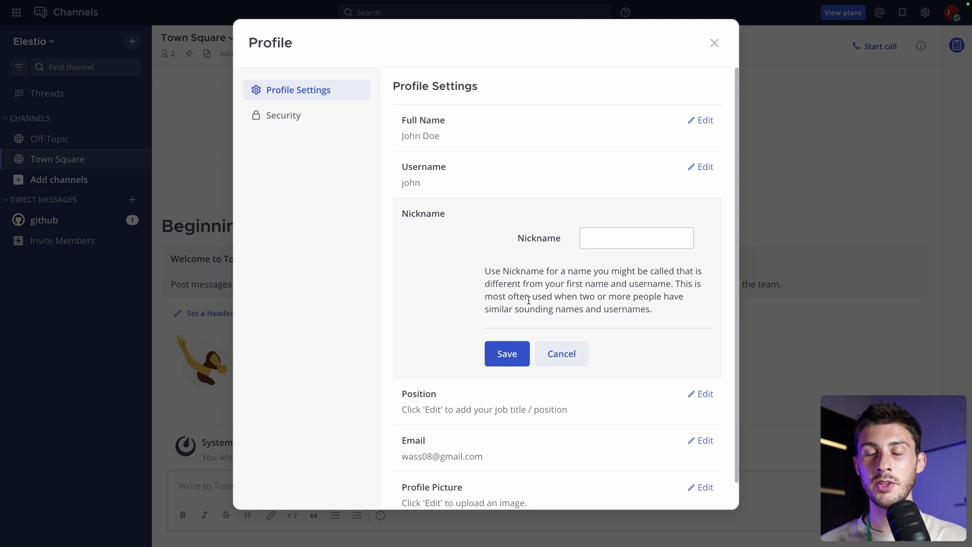
type("john")
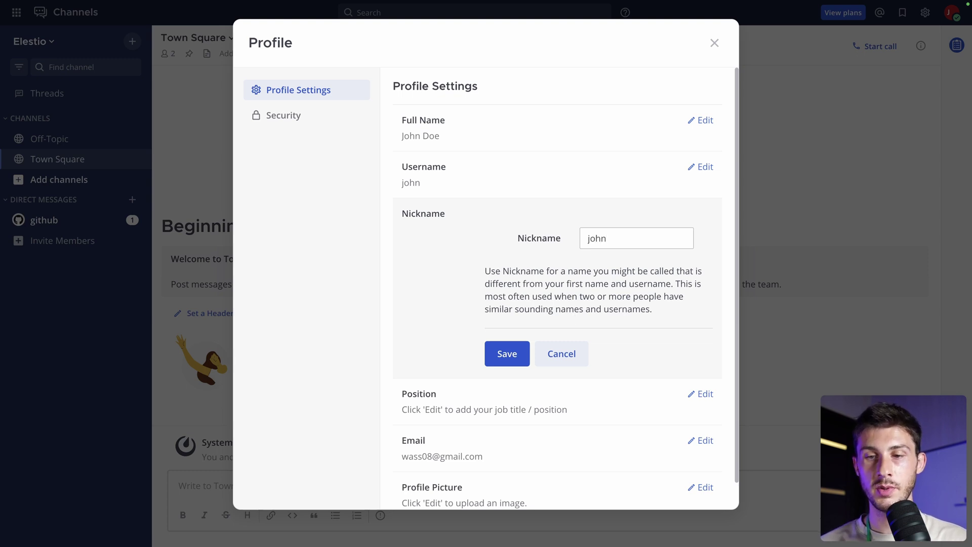
left_click(498, 353)
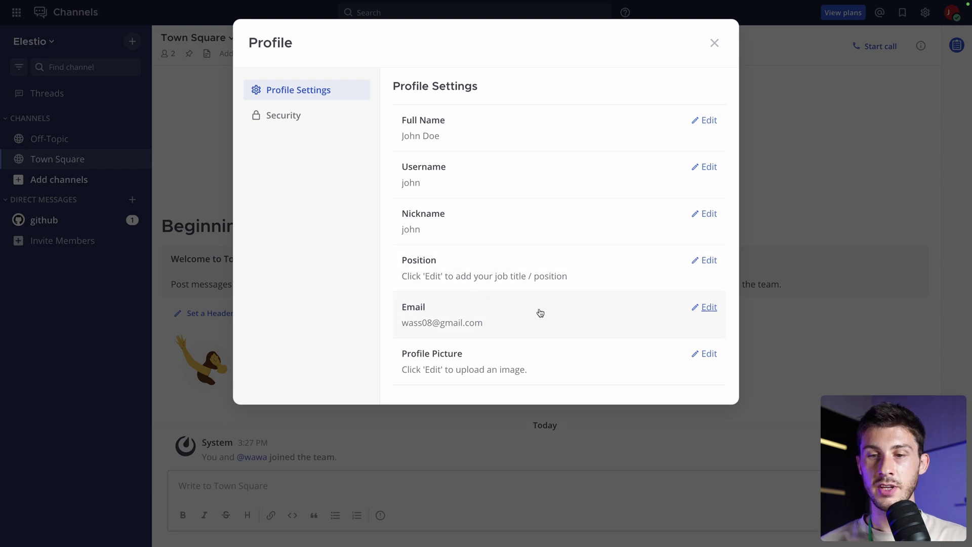
Upload a personal photo as the new profile picture
left_click(707, 354)
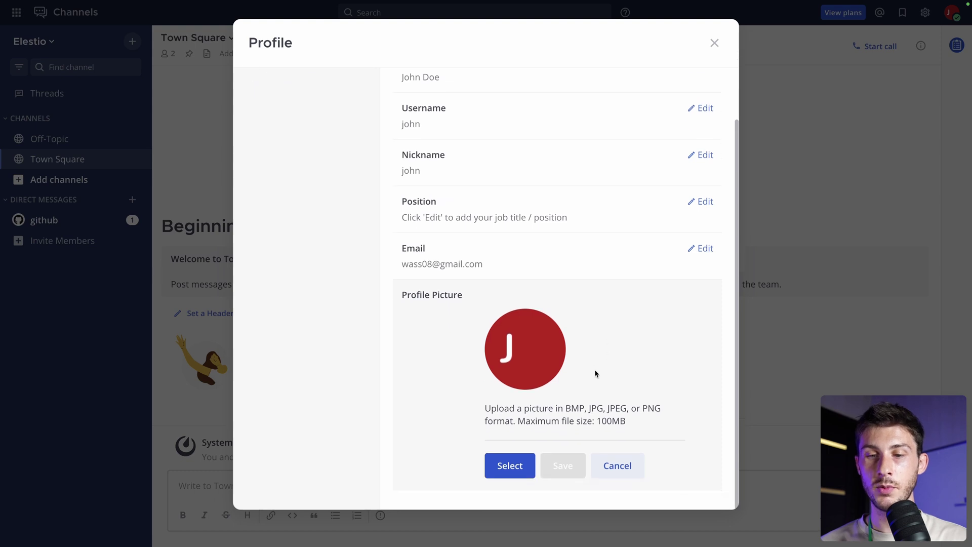
left_click(502, 470)
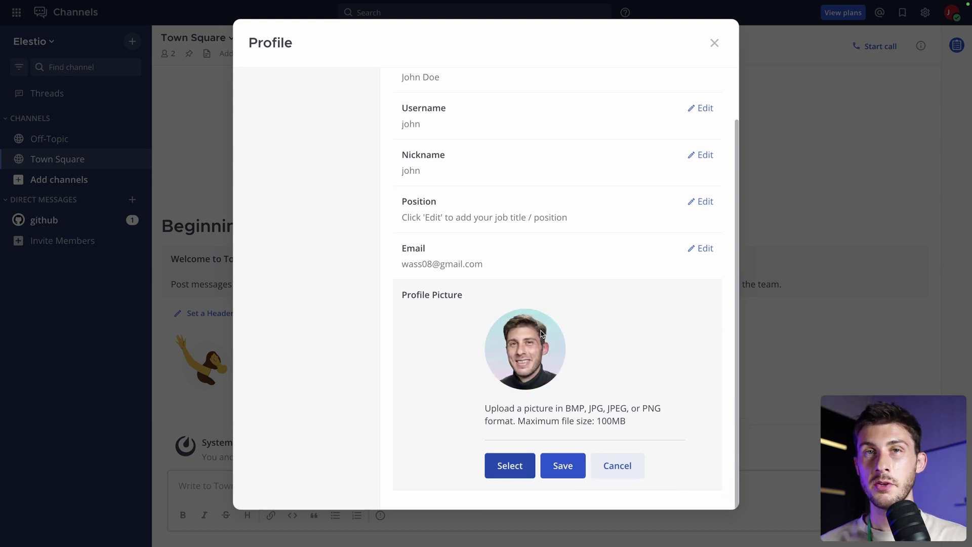
left_click(556, 473)
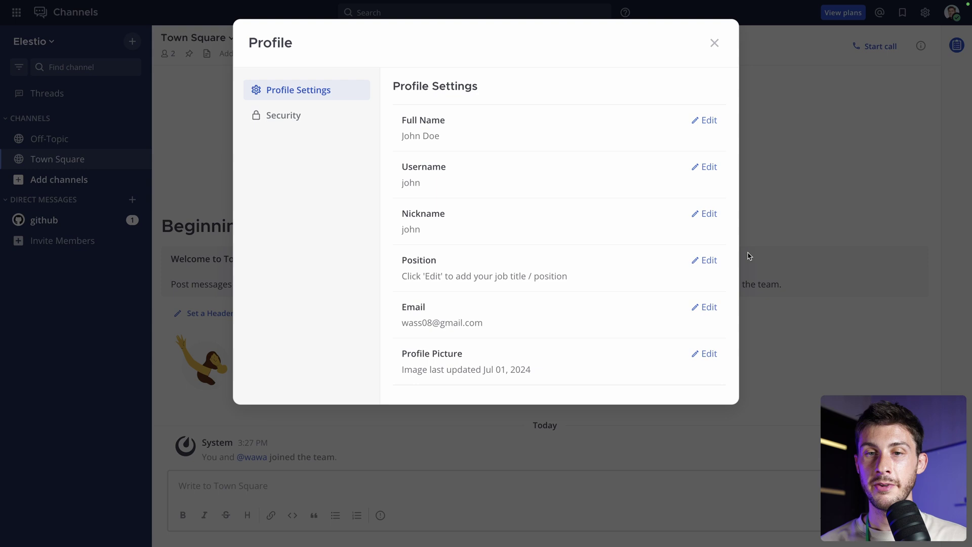
Post 'Hello everyone' in Town Square, followed by a 'hello' message
left_click(711, 43)
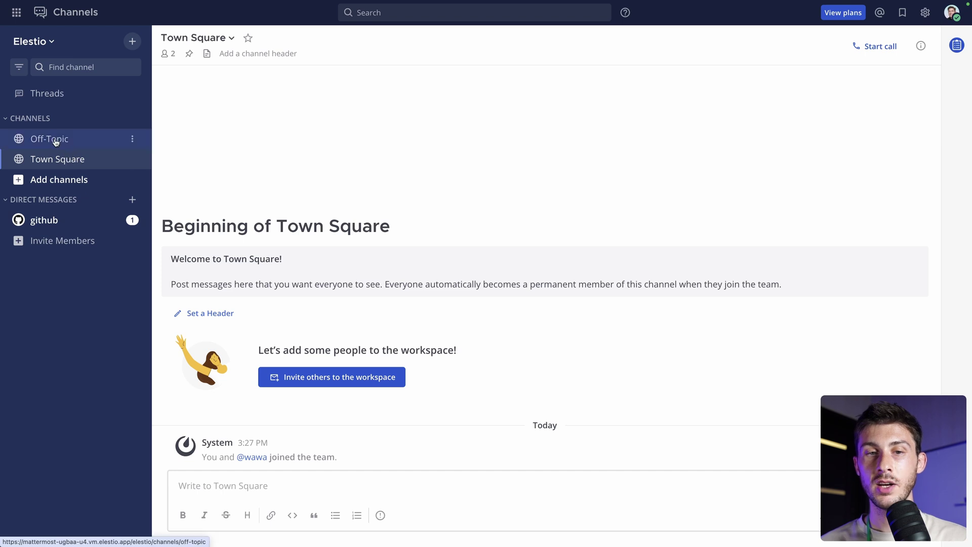
left_click(220, 491)
type("Hello ev")
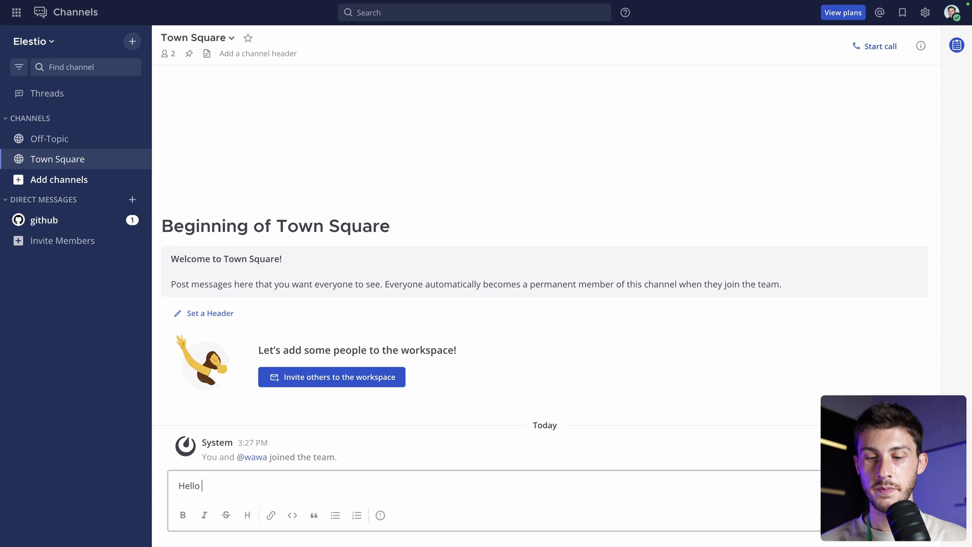
type("eryone")
key("Return")
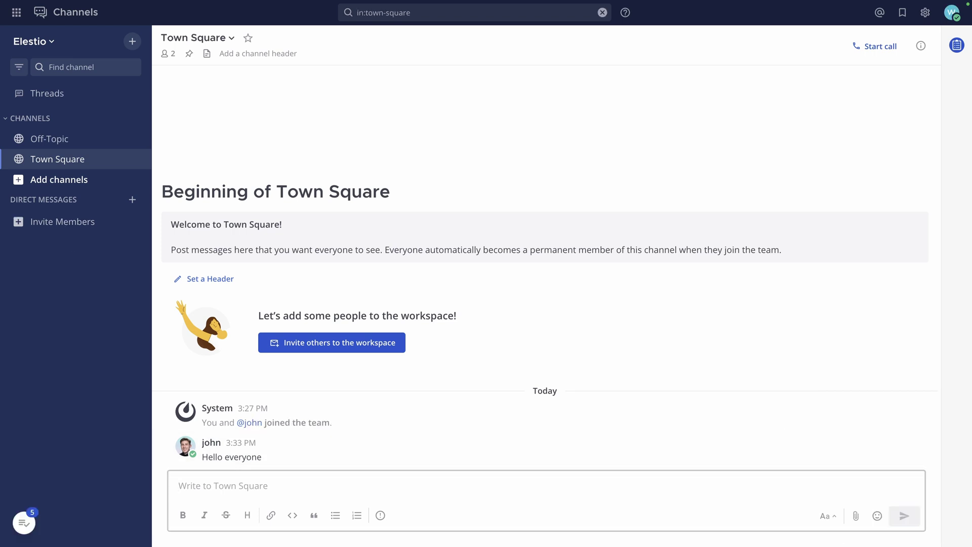
type("hello")
key("Return")
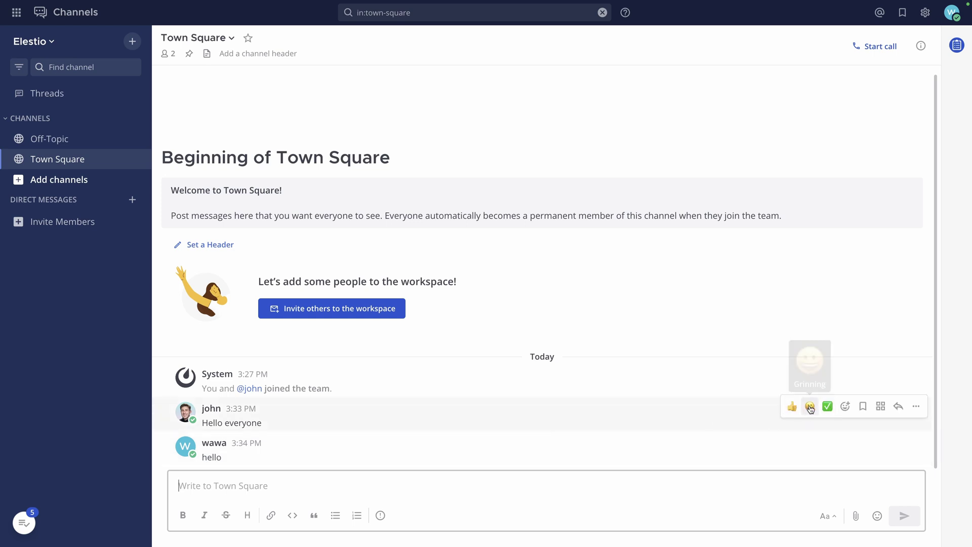
React to 'Hello everyone' with a grinning face and browse the full emoji picker
left_click(810, 407)
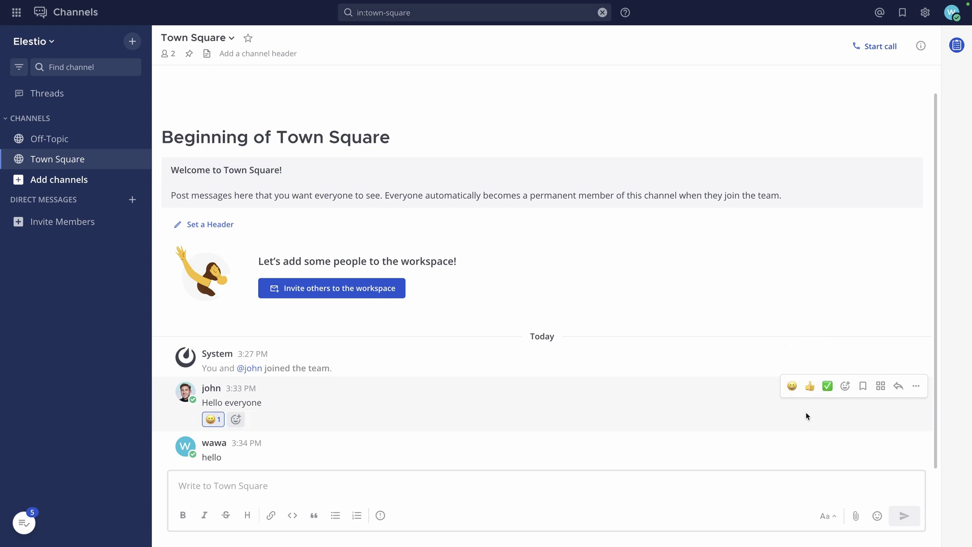
left_click(845, 386)
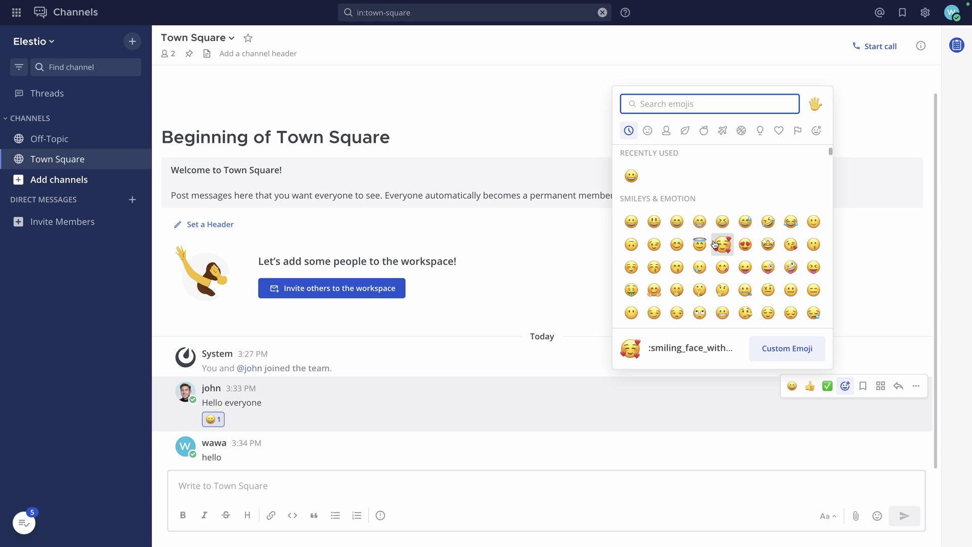
scroll(713, 239, "down", 3)
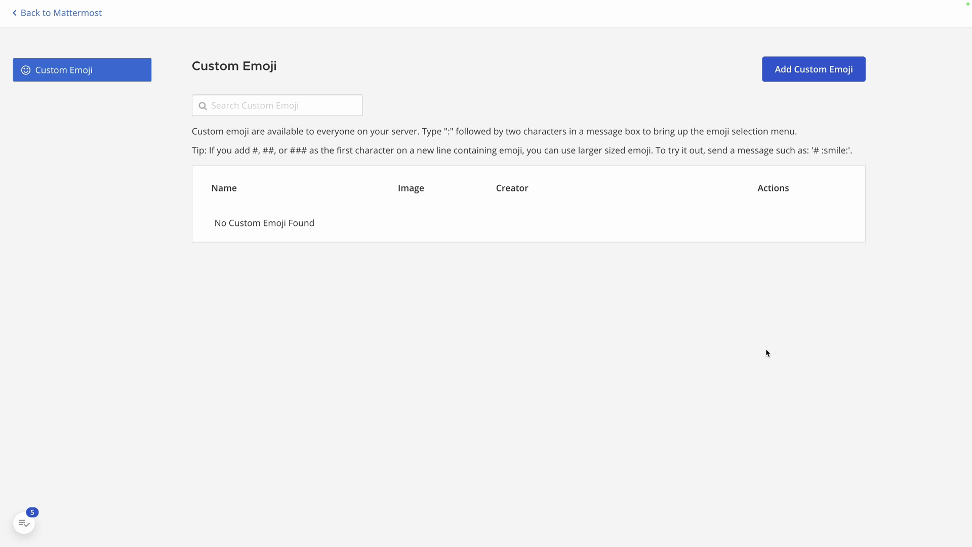
Create the custom emoji 'elestio' from the elestio_icon.png image
left_click(811, 70)
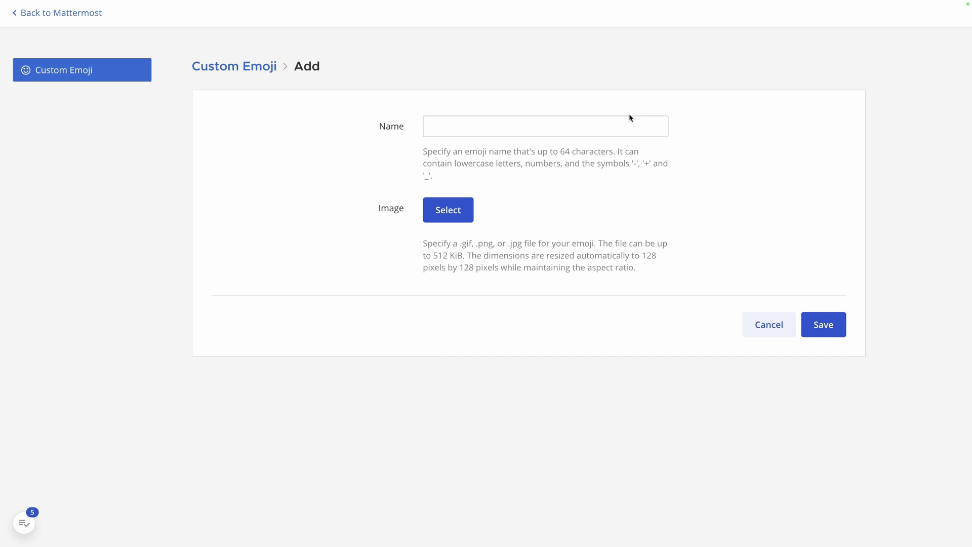
type("elestio")
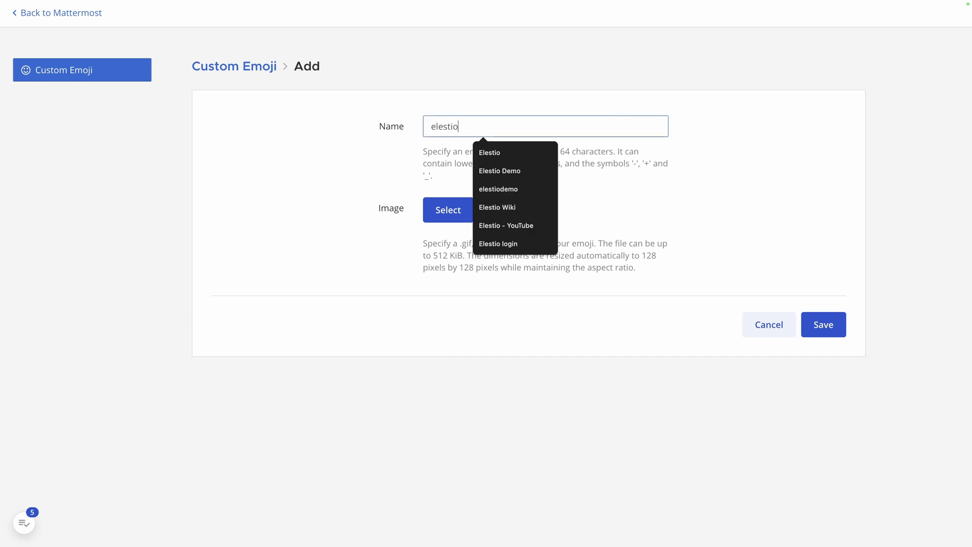
left_click(464, 204)
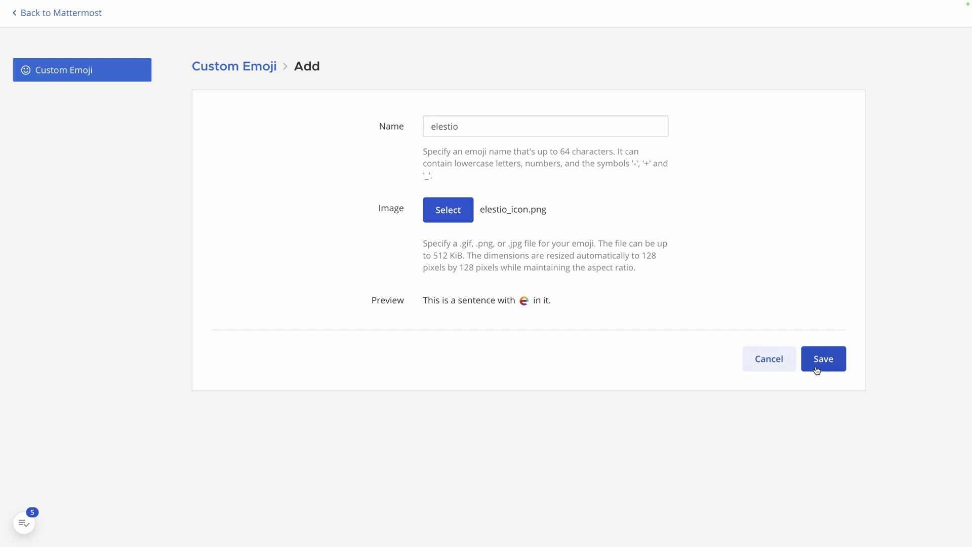
left_click(821, 364)
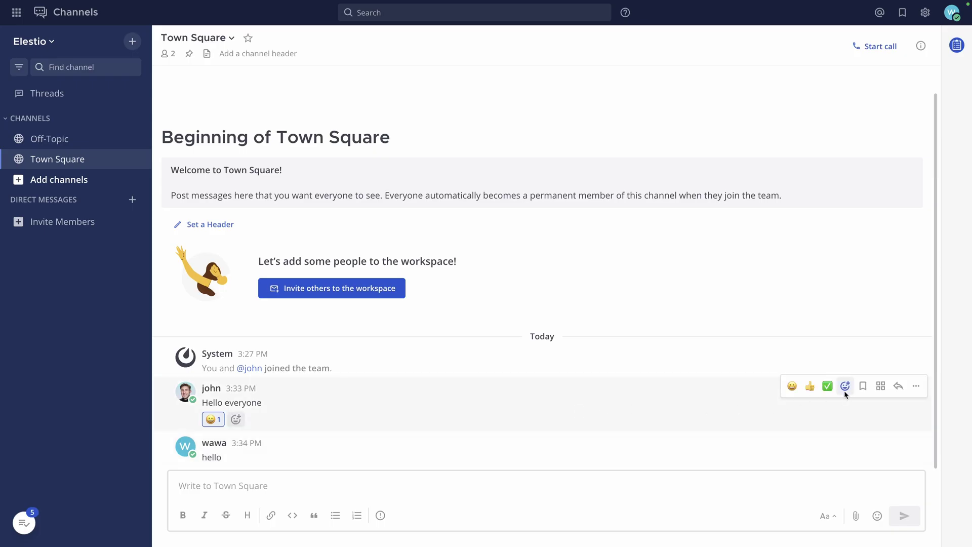
React to 'Hello everyone' with the custom :elestio: emoji
left_click(844, 387)
type("ele")
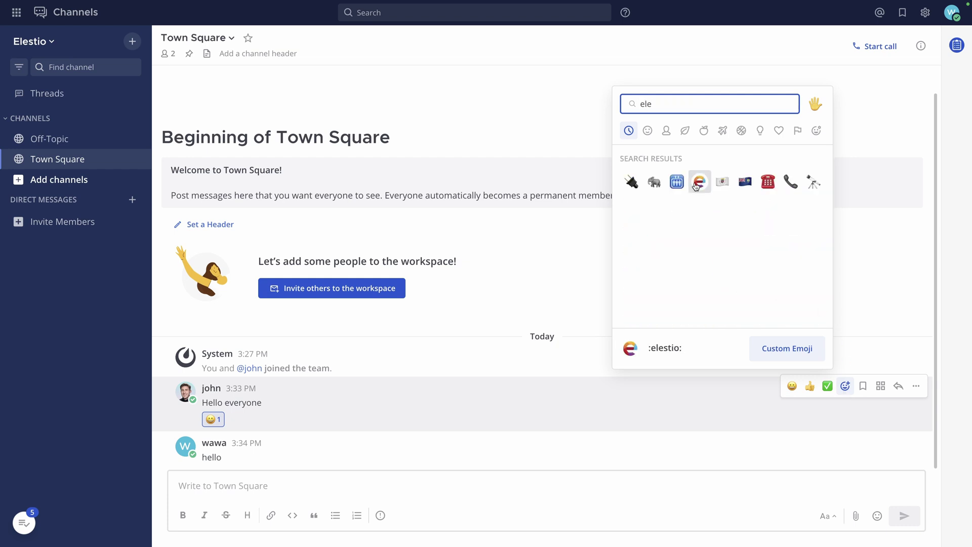
left_click(697, 185)
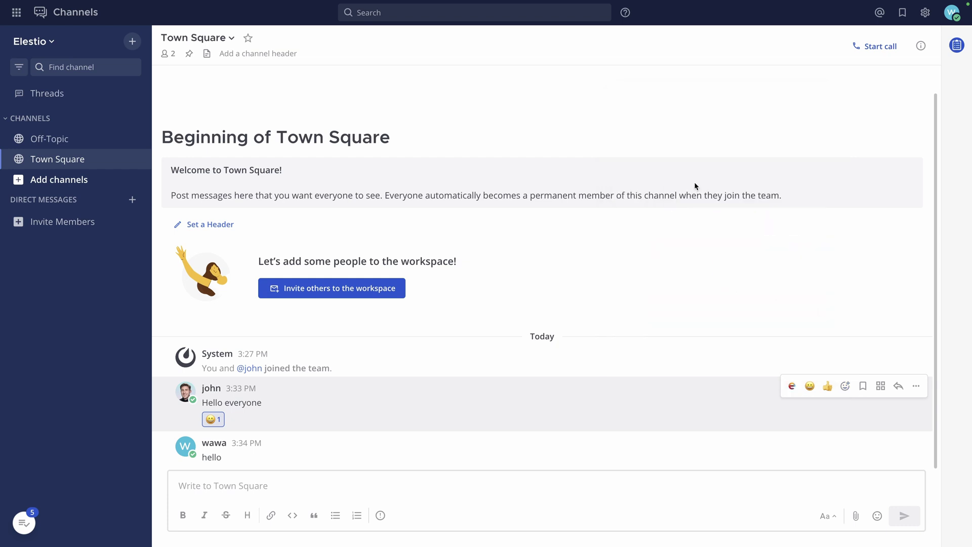
Post the :elestio: emoji as a new Town Square message
left_click(432, 502)
type(":ele")
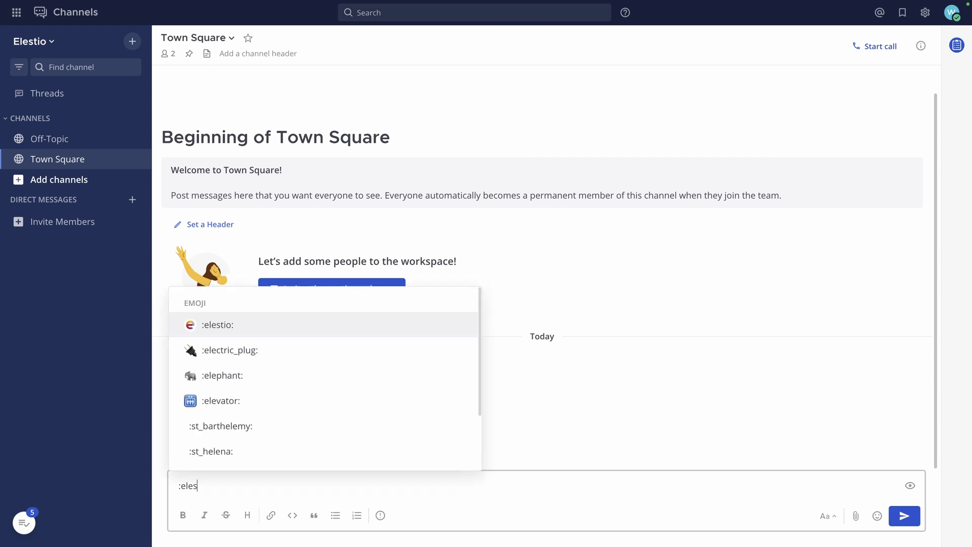
type("s")
key("Return")
key("Return")
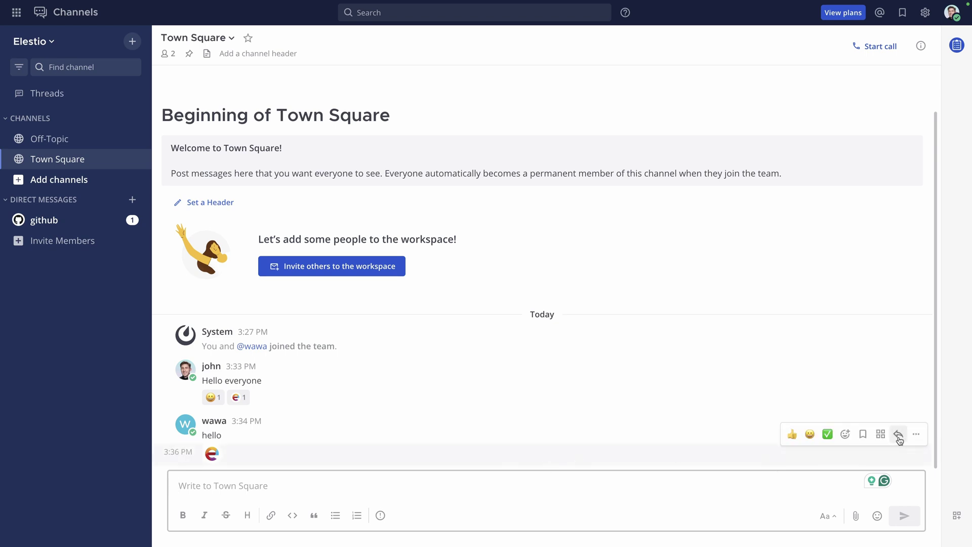
Reply 'awesome you added the icon' in the thread on the :elestio: post
left_click(898, 435)
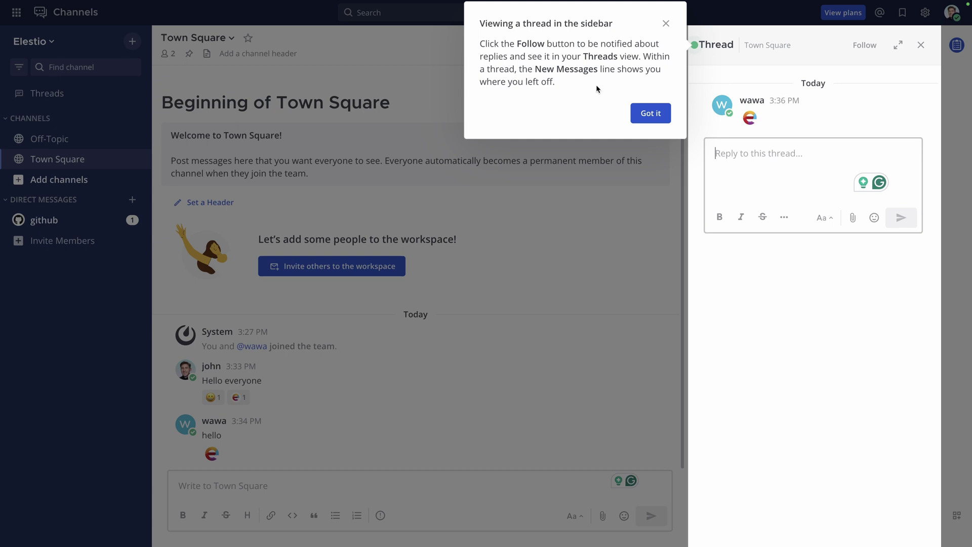
left_click(635, 108)
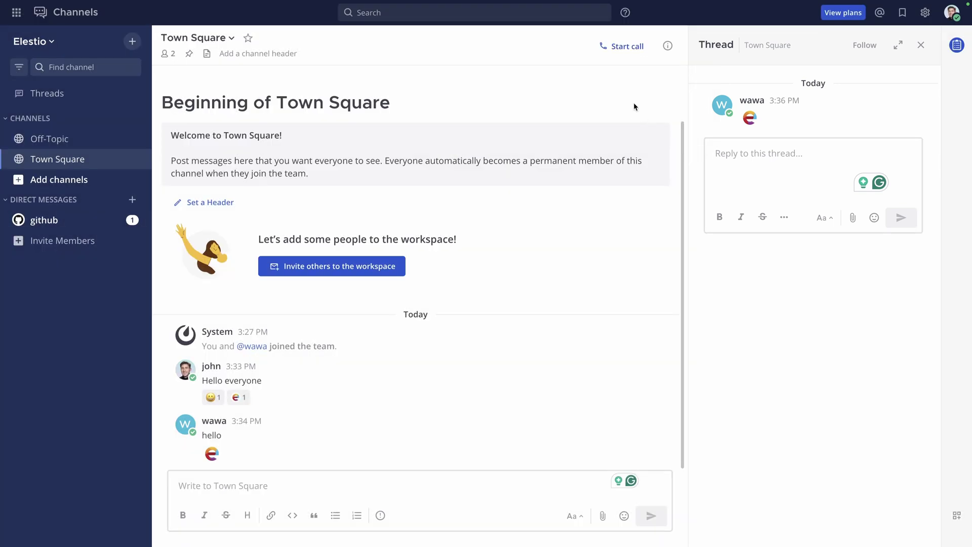
type("awesome yo")
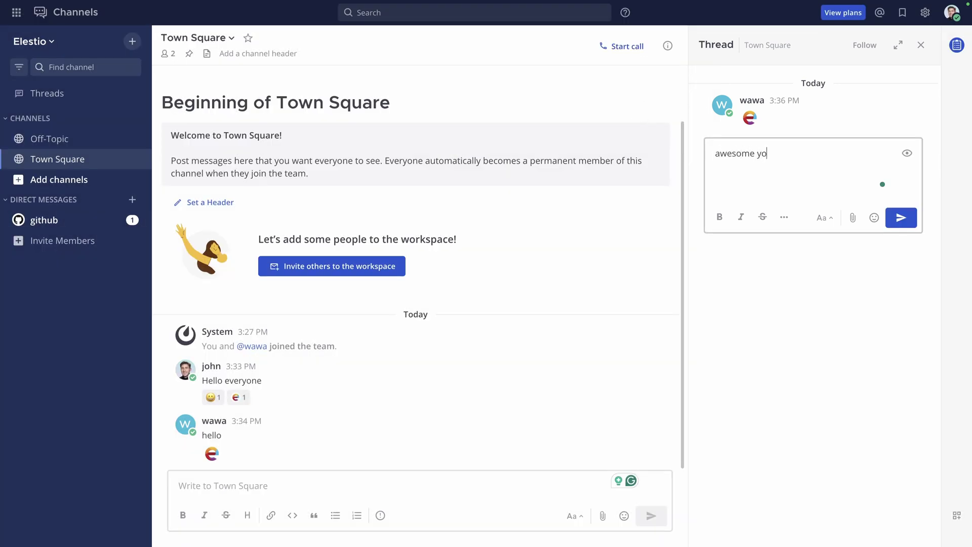
type("u added the i")
type("con")
key("Return")
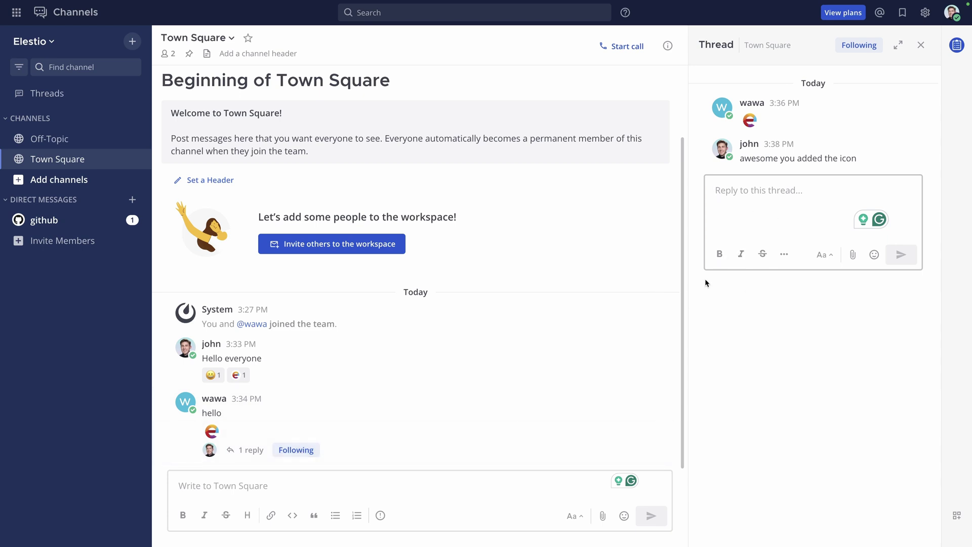
Unfollow the thread and then follow it again
mouse_move(313, 435)
left_click(293, 450)
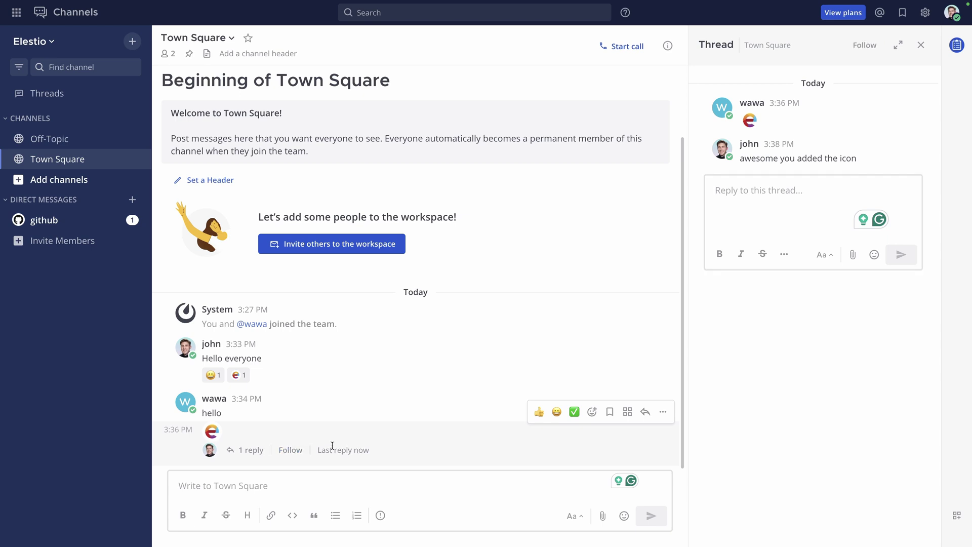
left_click(283, 451)
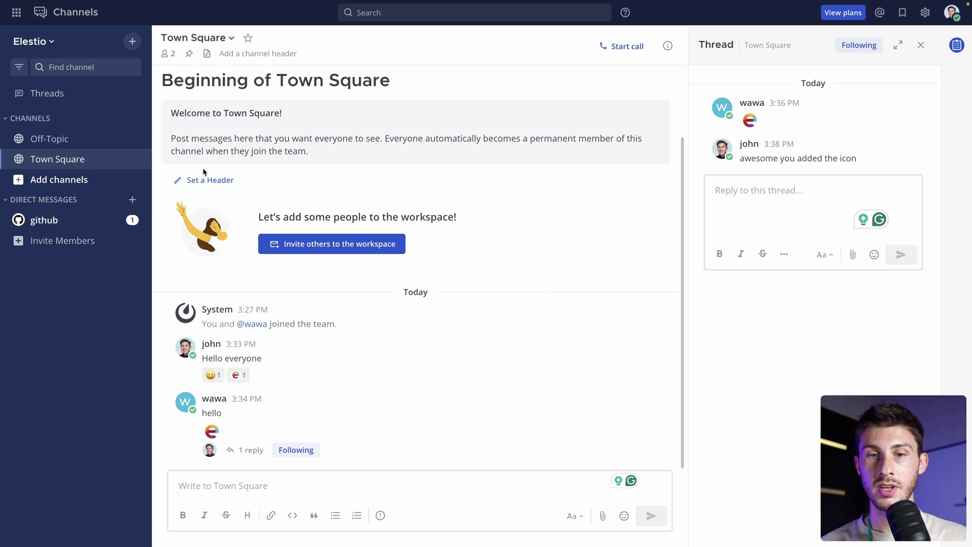
Set Town Square's header to bold 'Onboarding room' plus 'A place to welcome new users'
left_click(201, 182)
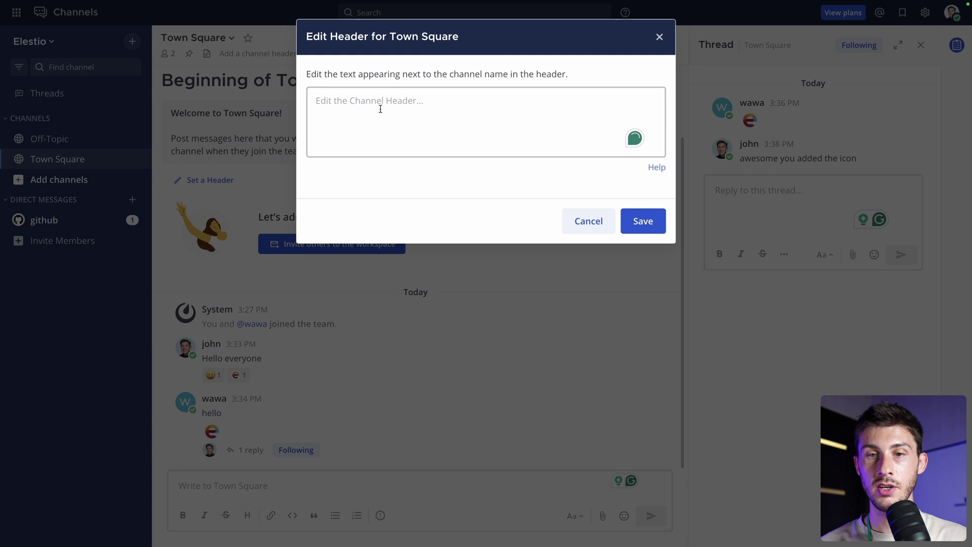
type("**")
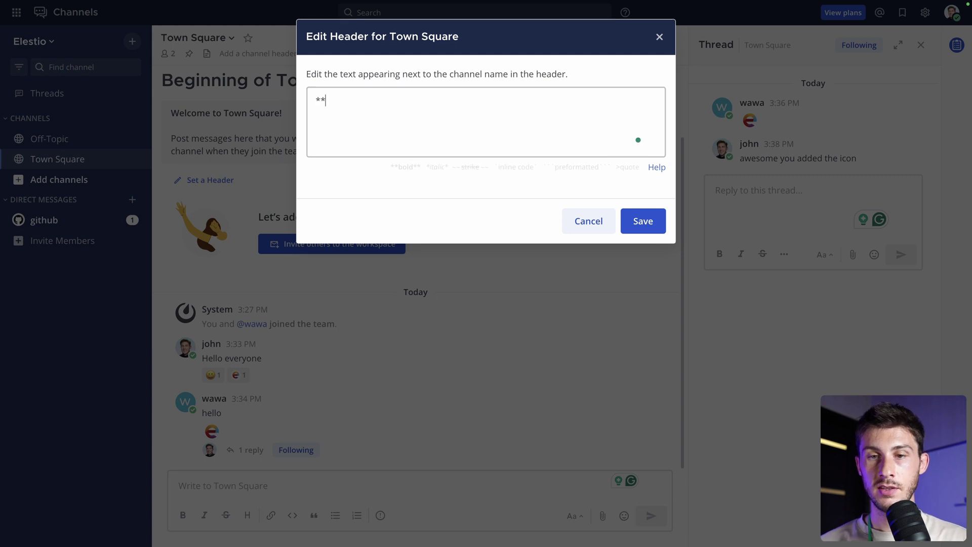
type("Onboardingroom")
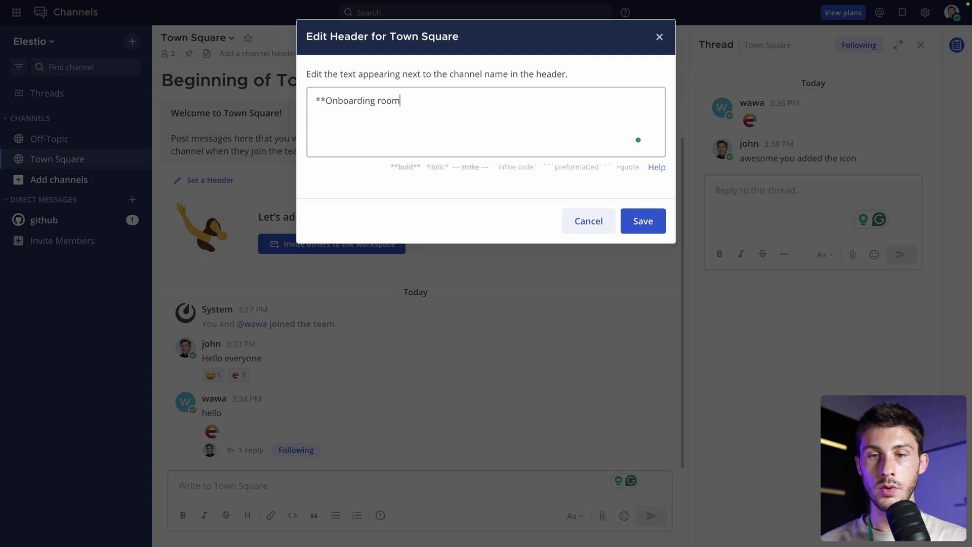
type("A place ")
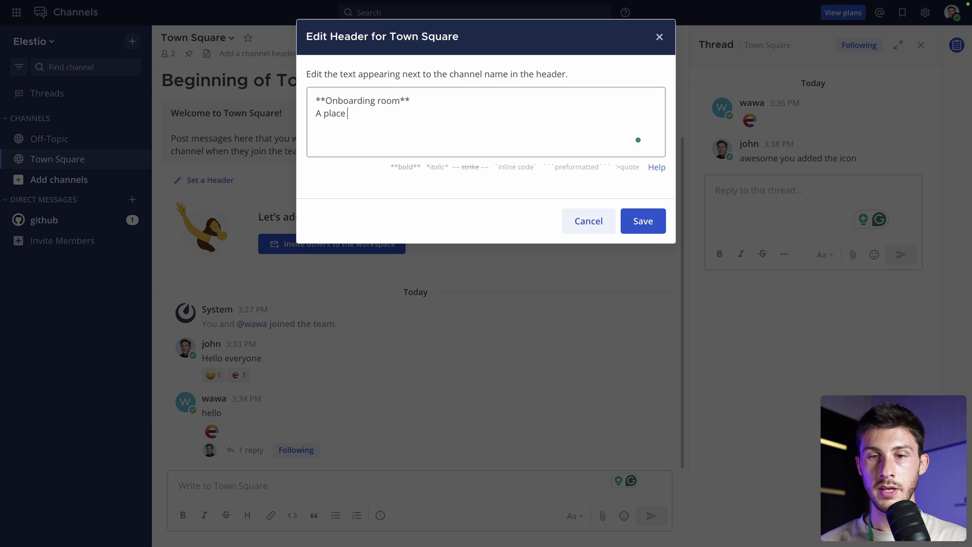
type("to weldome new users")
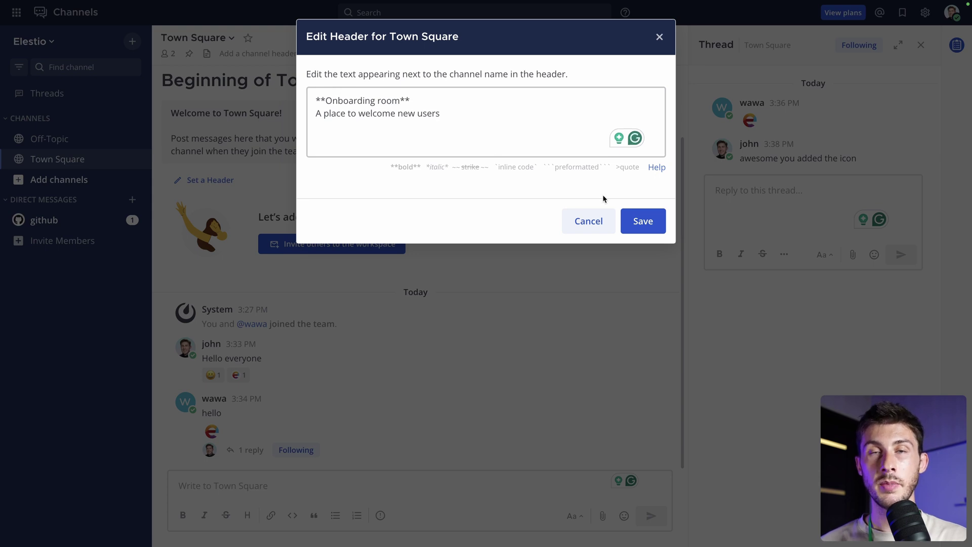
left_click(644, 222)
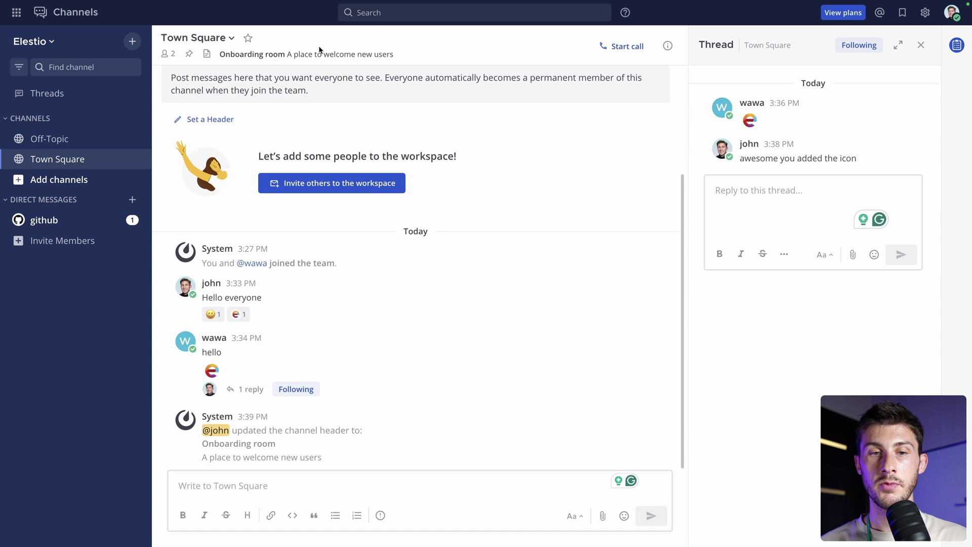
Move Town Square into a newly created 'Onboarding' sidebar category
left_click(132, 159)
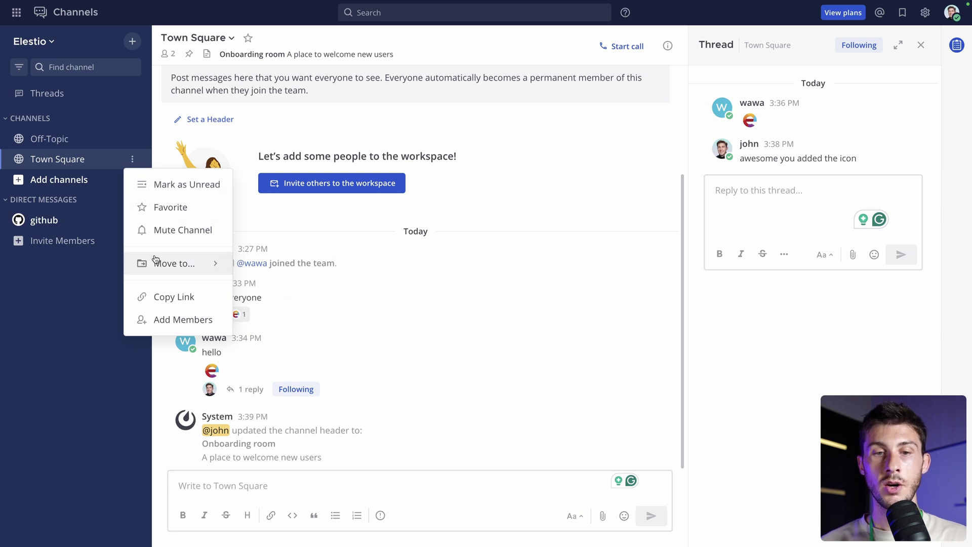
mouse_move(155, 259)
left_click(259, 324)
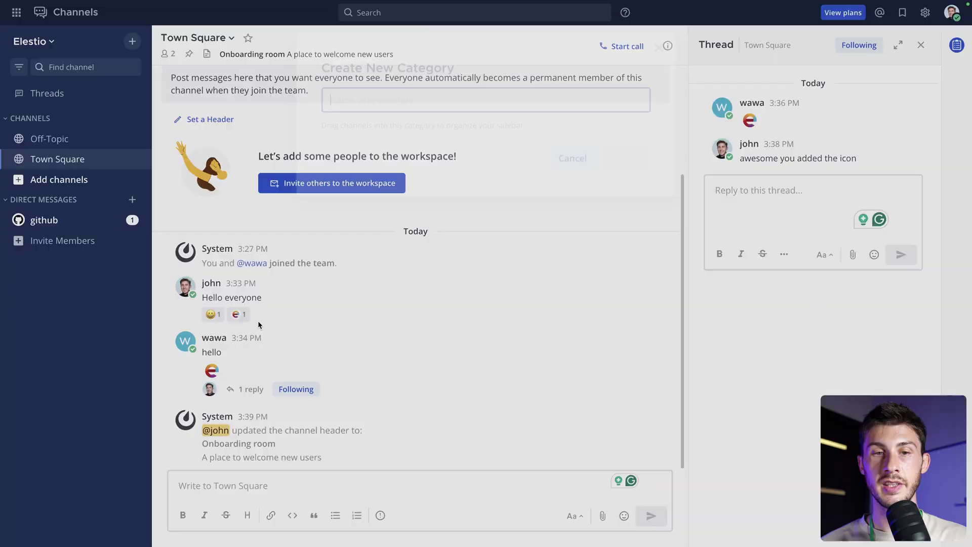
type("Onboarding")
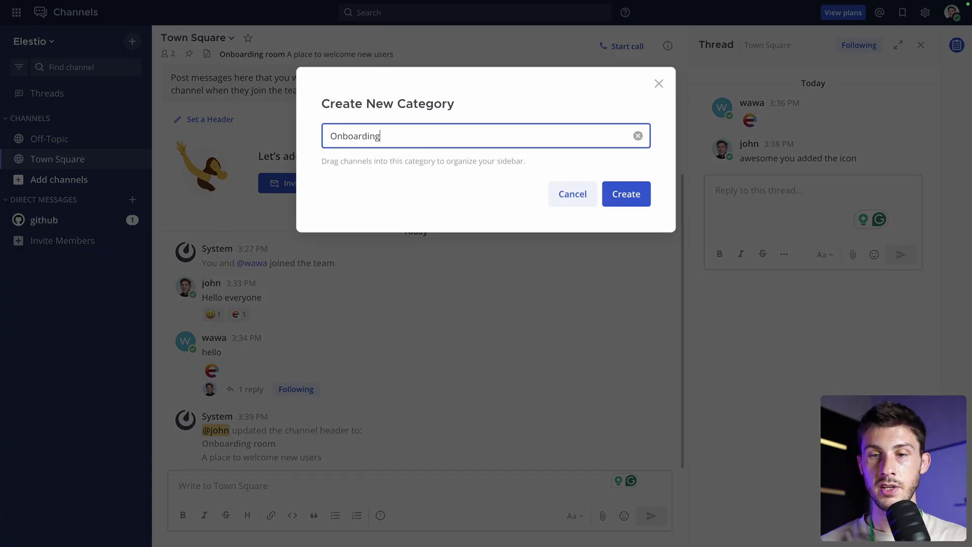
key("Return")
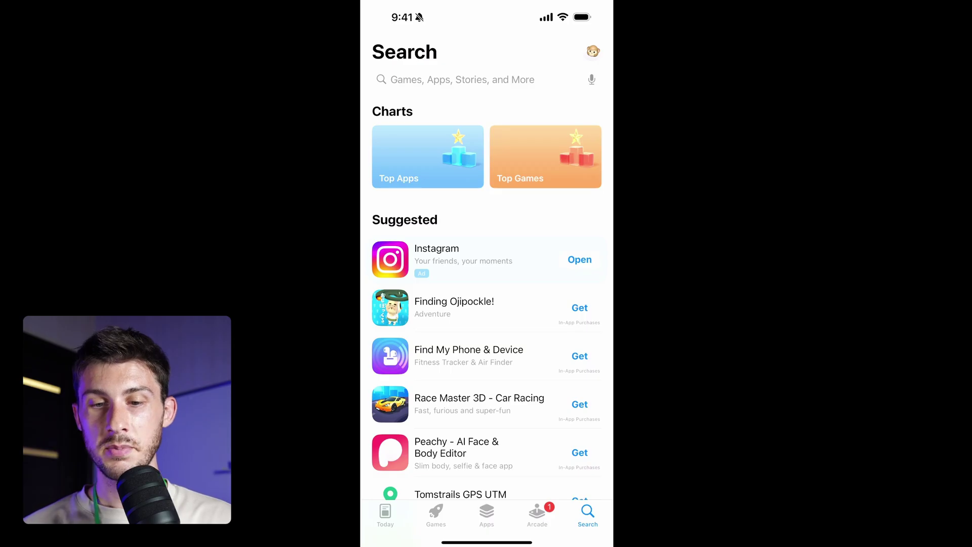
Search the App Store for 'mattermost', install the app, and copy the server URL
left_click(456, 79)
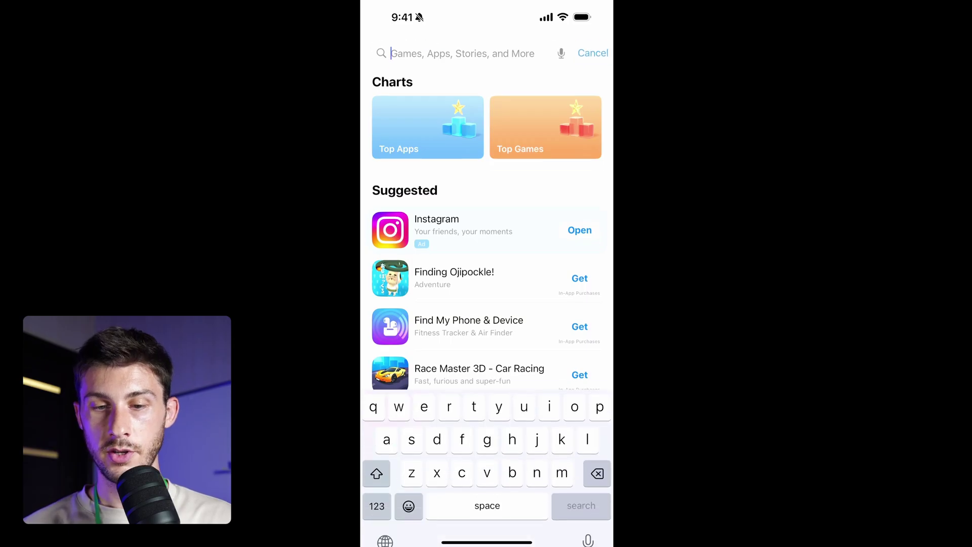
type("matter")
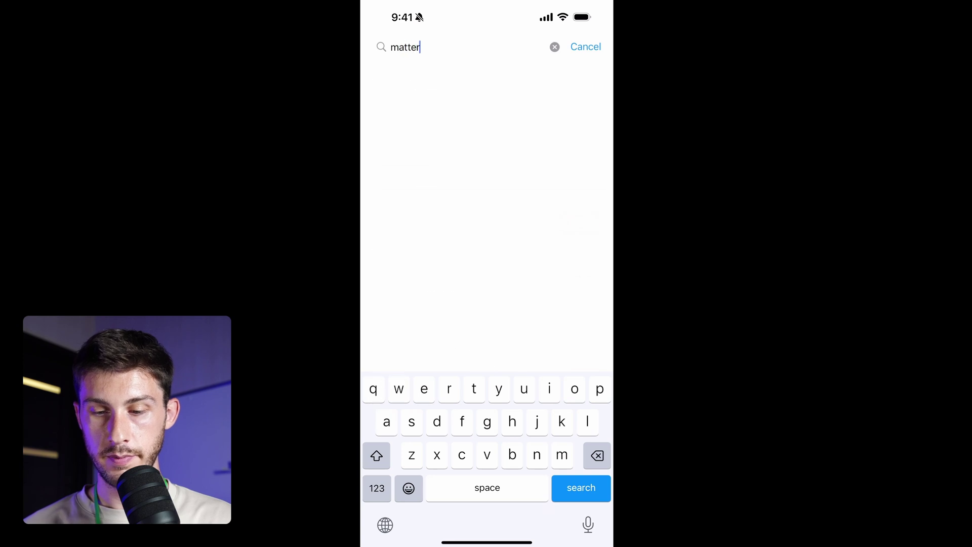
type("most")
key("Return")
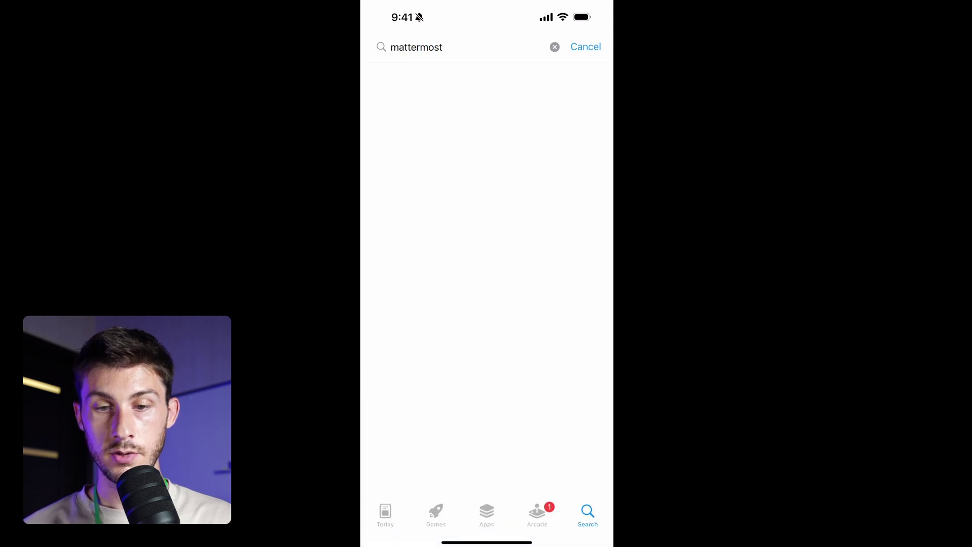
scroll(486, 279, "down", 4)
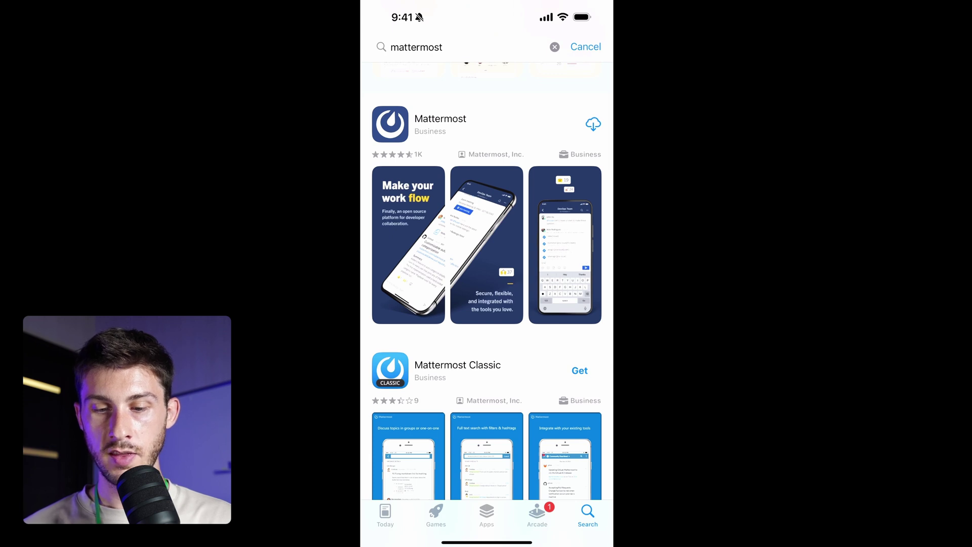
scroll(486, 296, "down", 1)
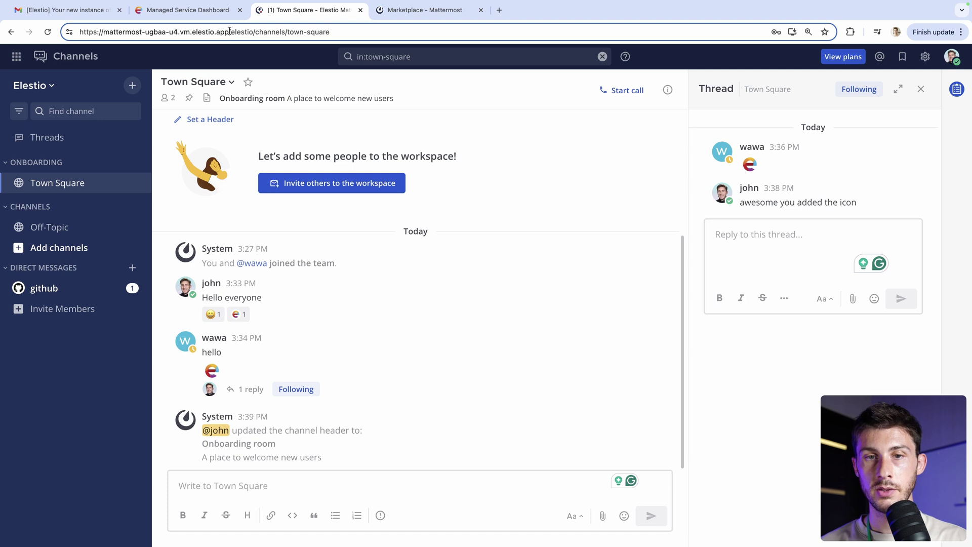
left_click_drag(230, 31, 80, 31)
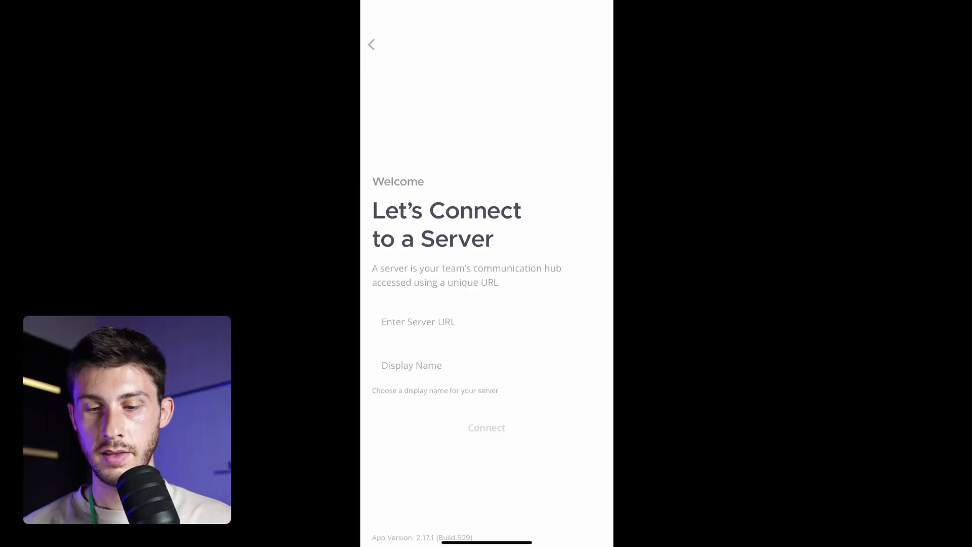
Paste the copied server URL, enter a display name, and connect to the server
left_click(418, 321)
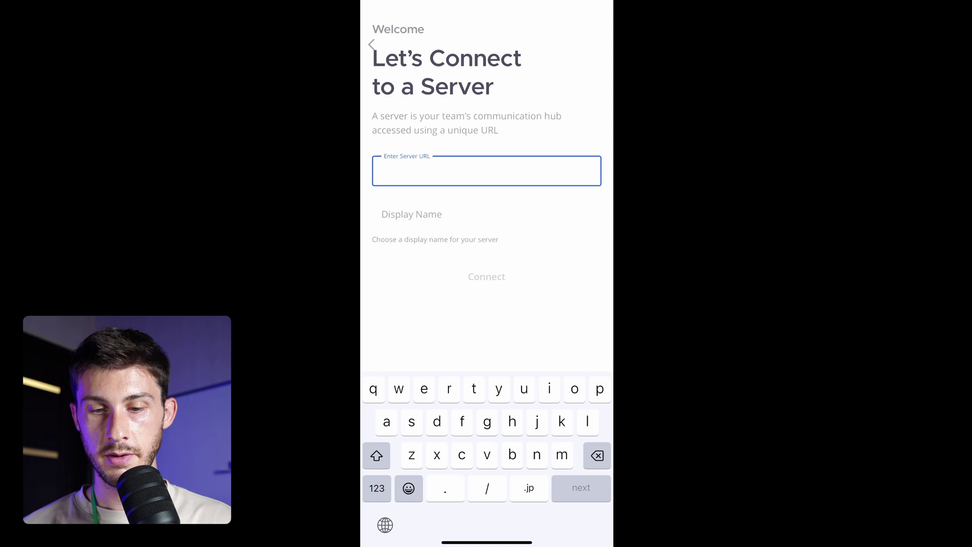
left_click(384, 171)
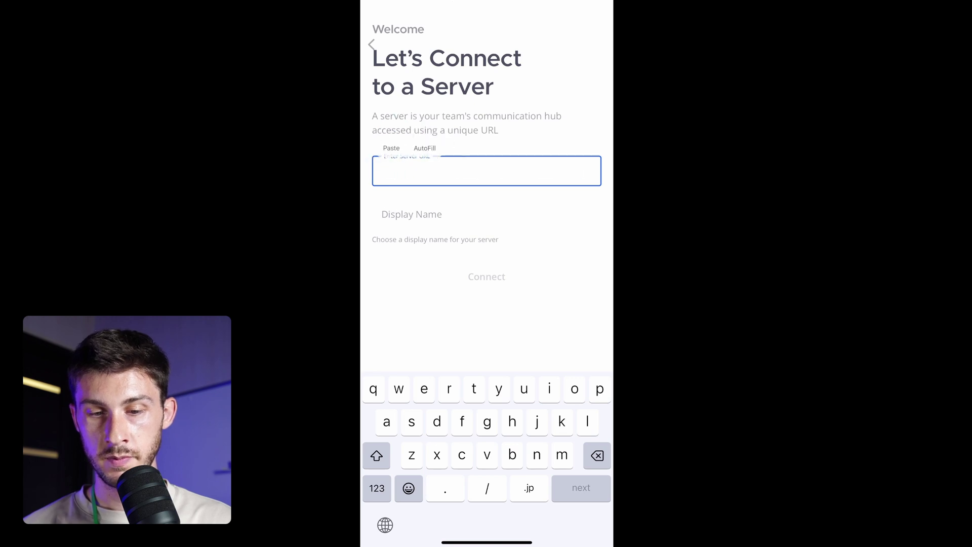
left_click(393, 144)
key("Return")
type("jo")
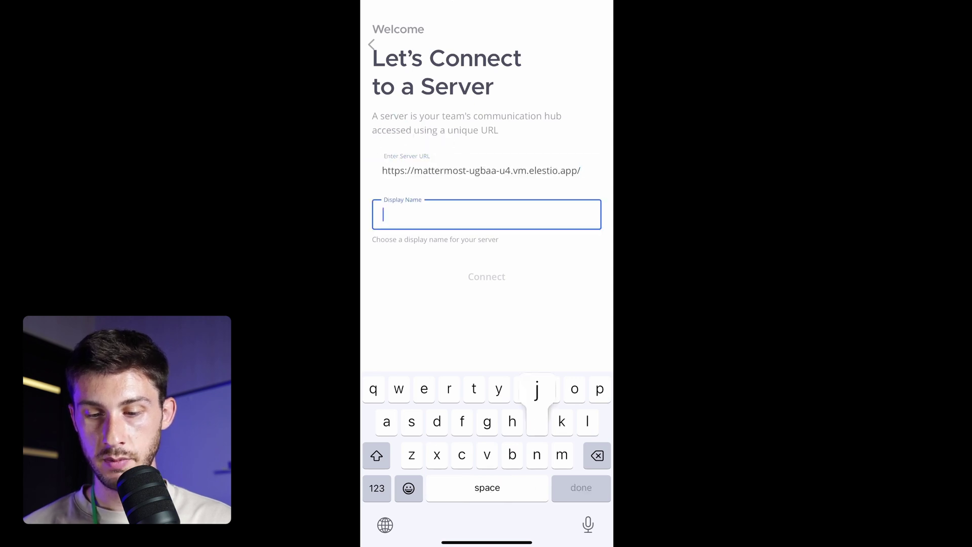
type("hn")
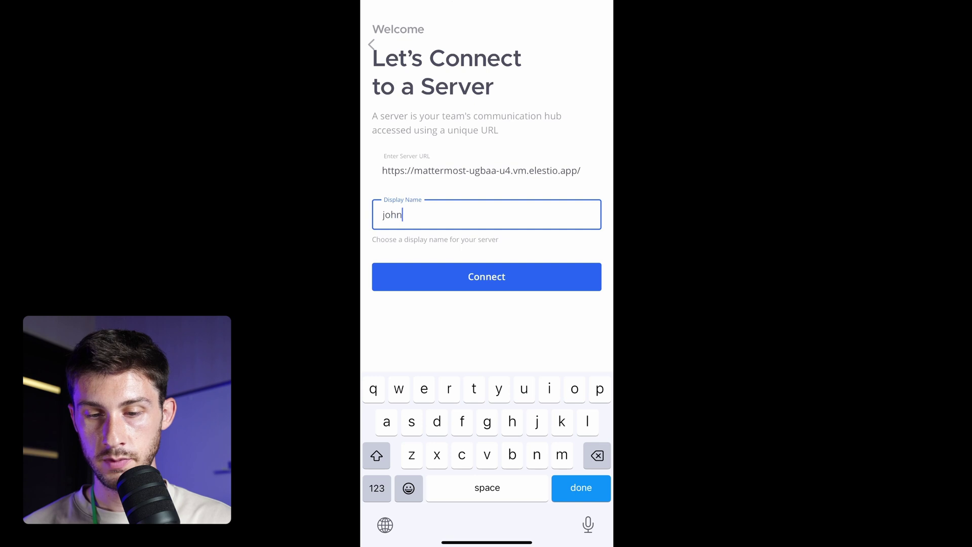
key("Return")
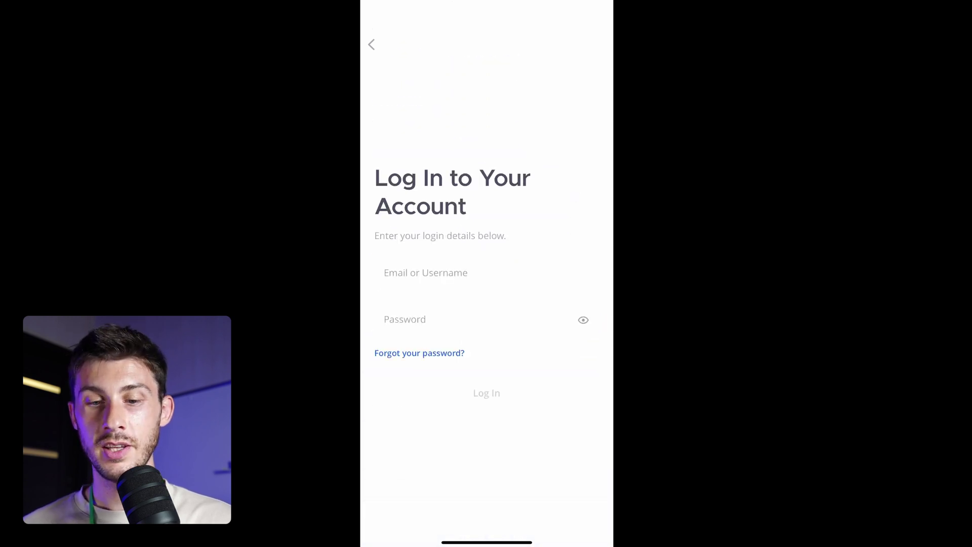
Log in with the account's username and password
left_click(486, 273)
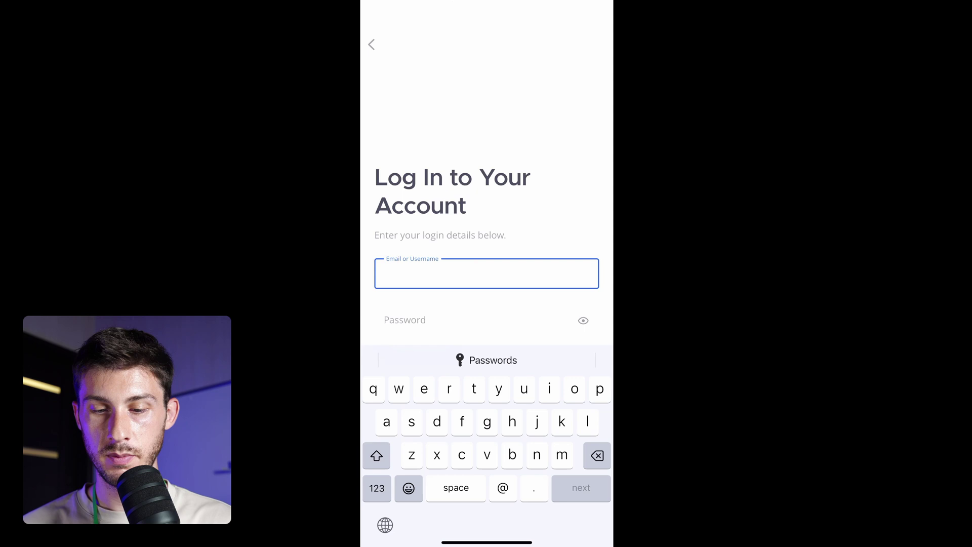
type("john")
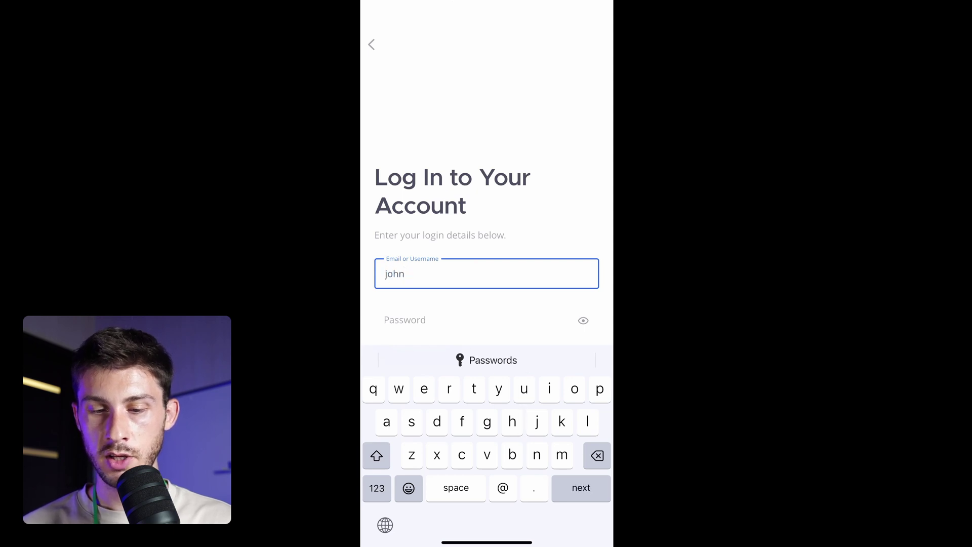
left_click(486, 320)
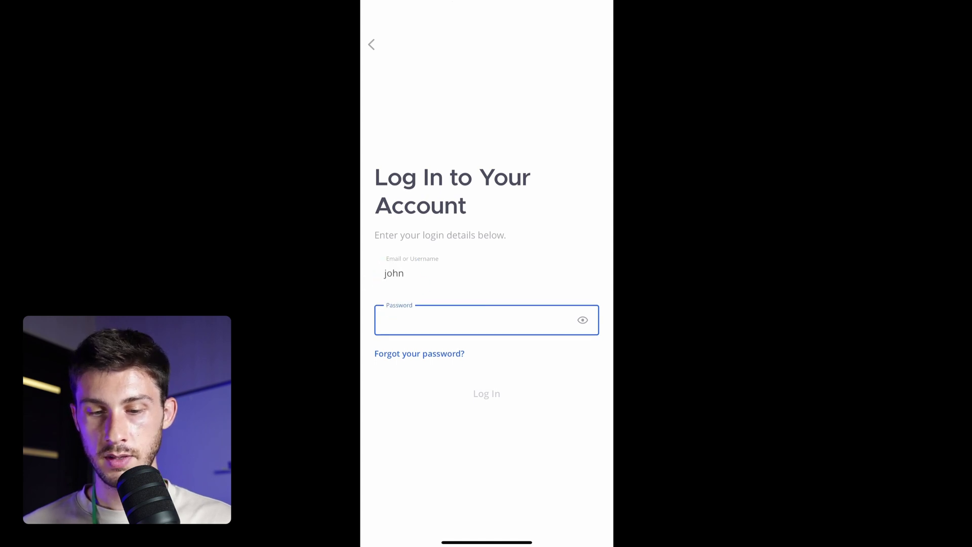
left_click(475, 320)
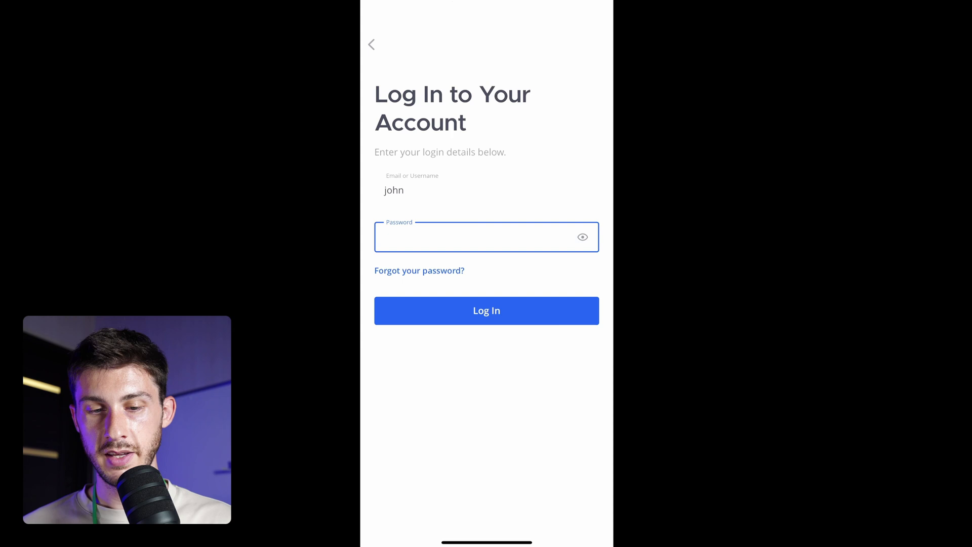
left_click(486, 310)
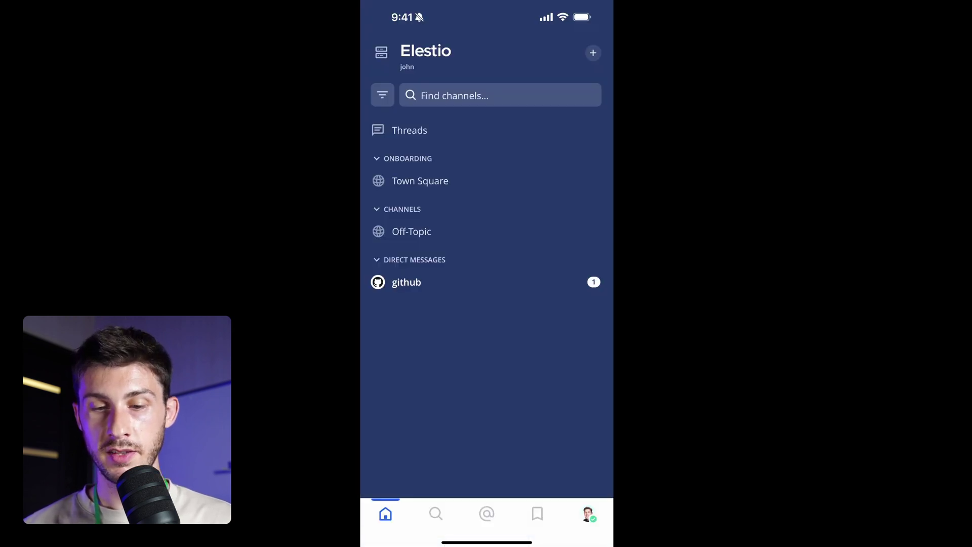
Open Town Square and snap a new photo with the camera, allowing camera access
left_click(420, 181)
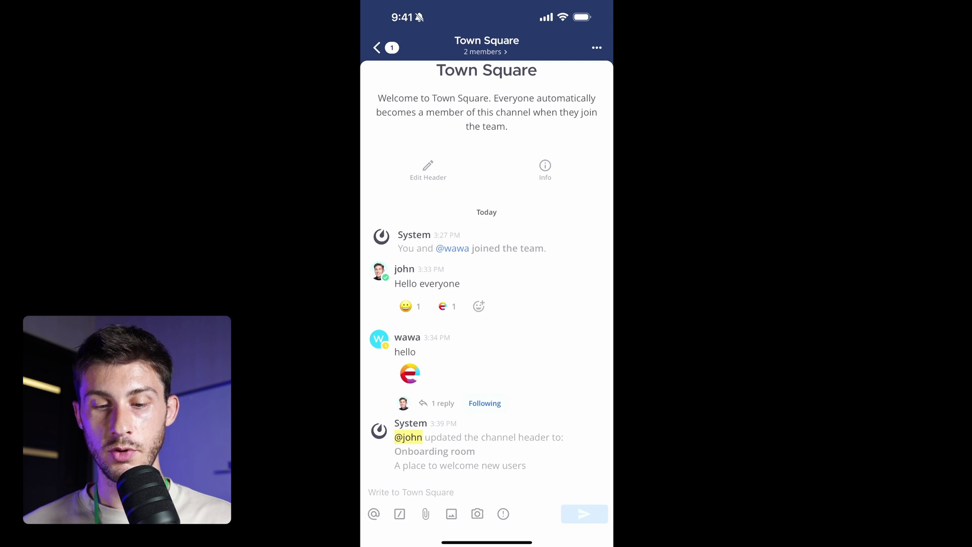
left_click(477, 514)
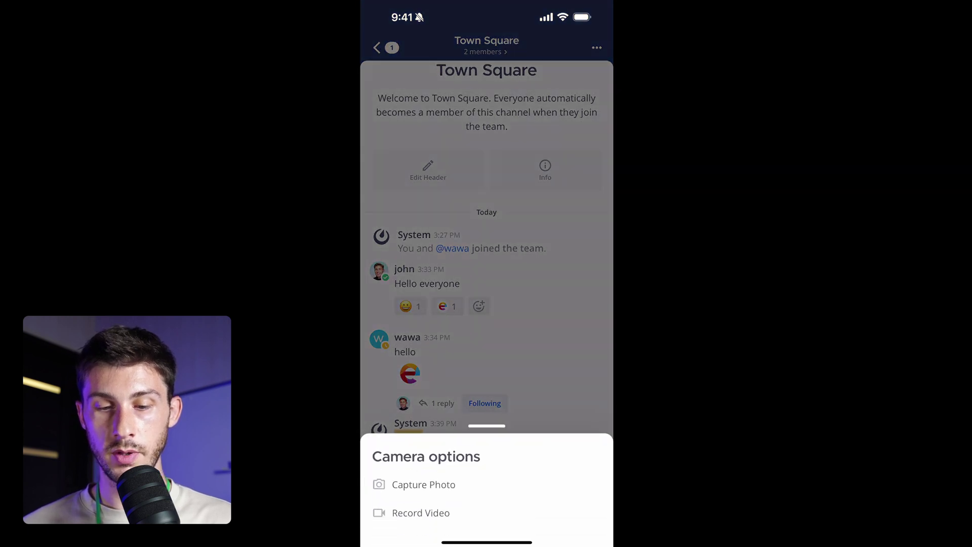
left_click(423, 485)
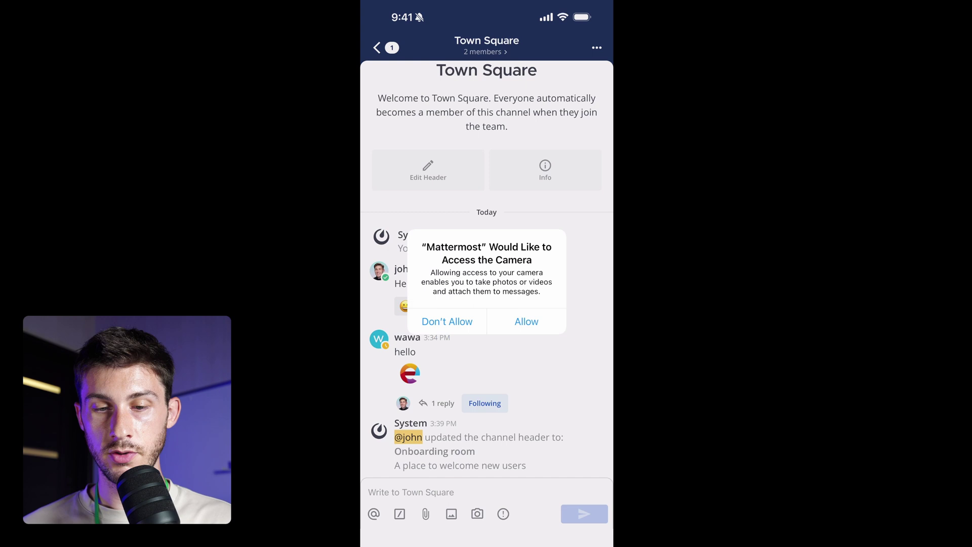
left_click(526, 322)
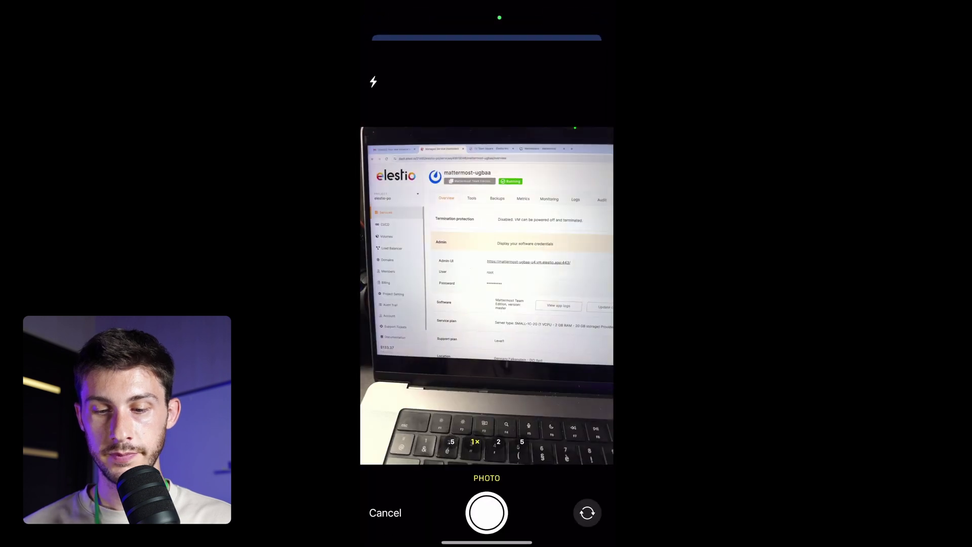
left_click(486, 512)
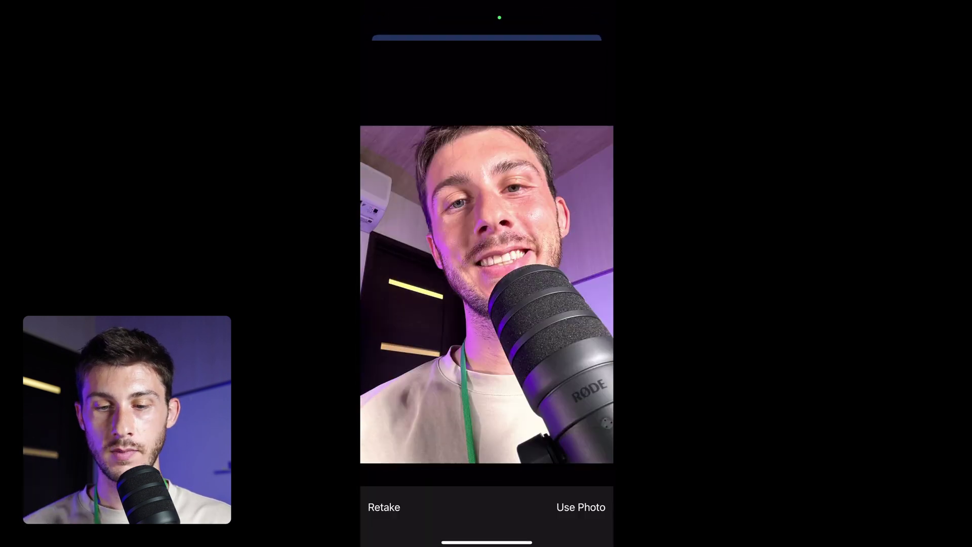
Attach the taken photo, dismiss the Photos permission alert, and send it to Town Square
left_click(580, 506)
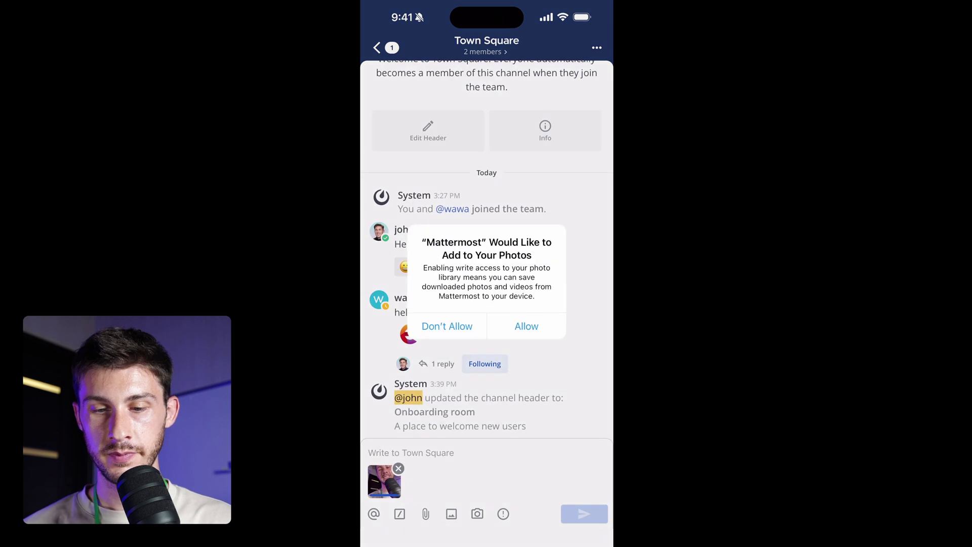
left_click(526, 327)
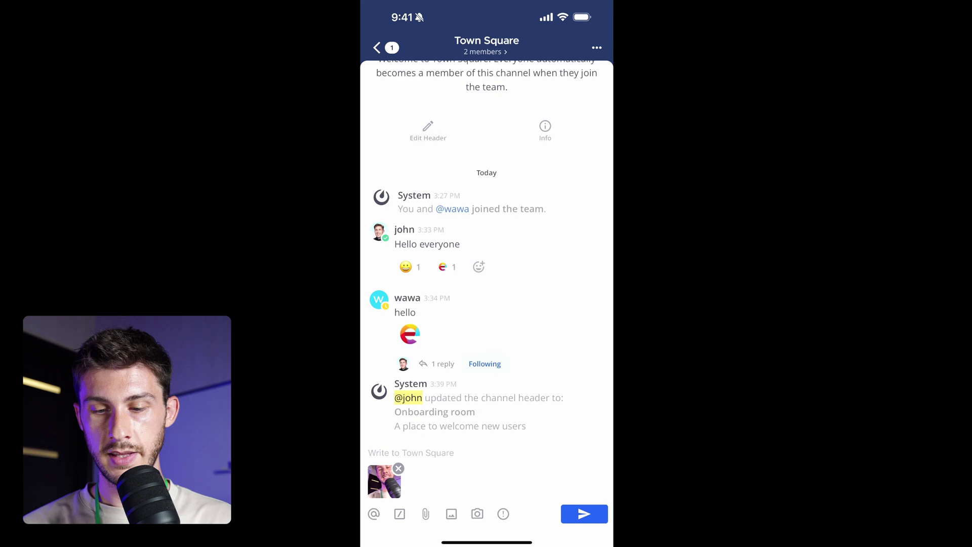
left_click(584, 514)
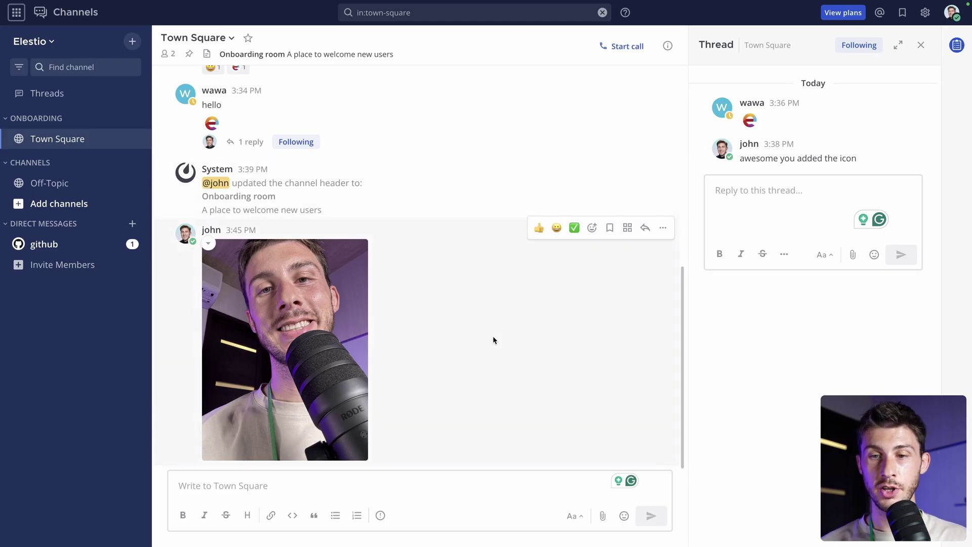
Add a ✅ checkmark reaction to the photo post and bring up the product switcher
left_click(574, 228)
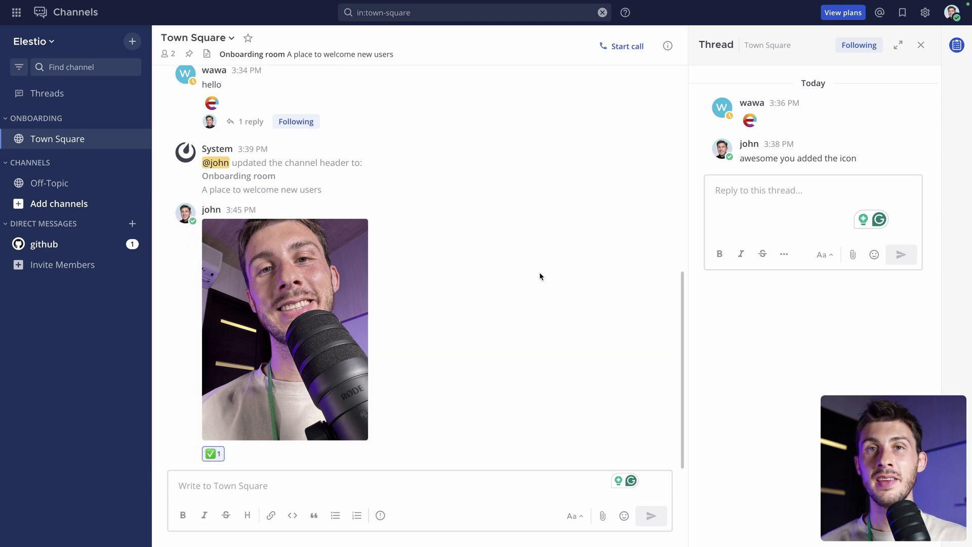
left_click(75, 17)
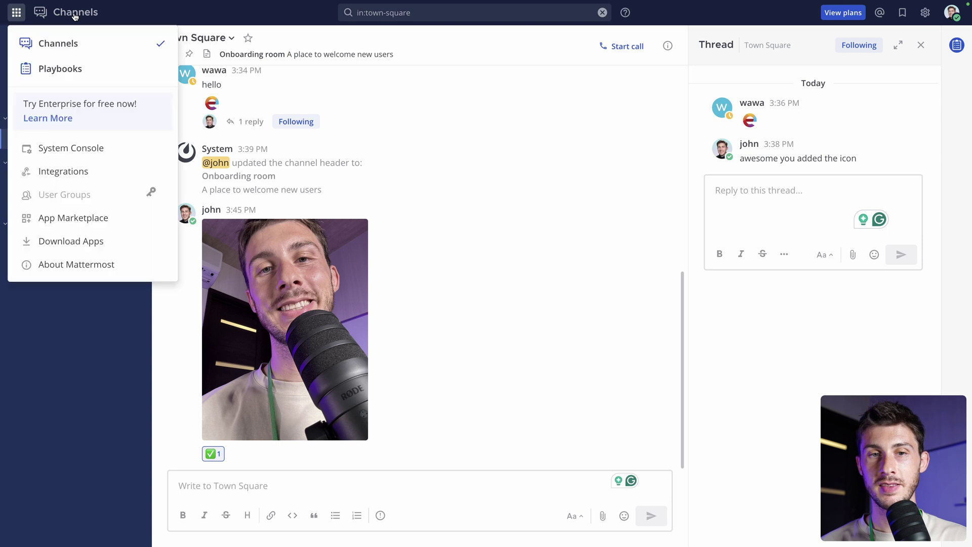
Switch to Playbooks and scroll down to the Choose a template cards
left_click(71, 68)
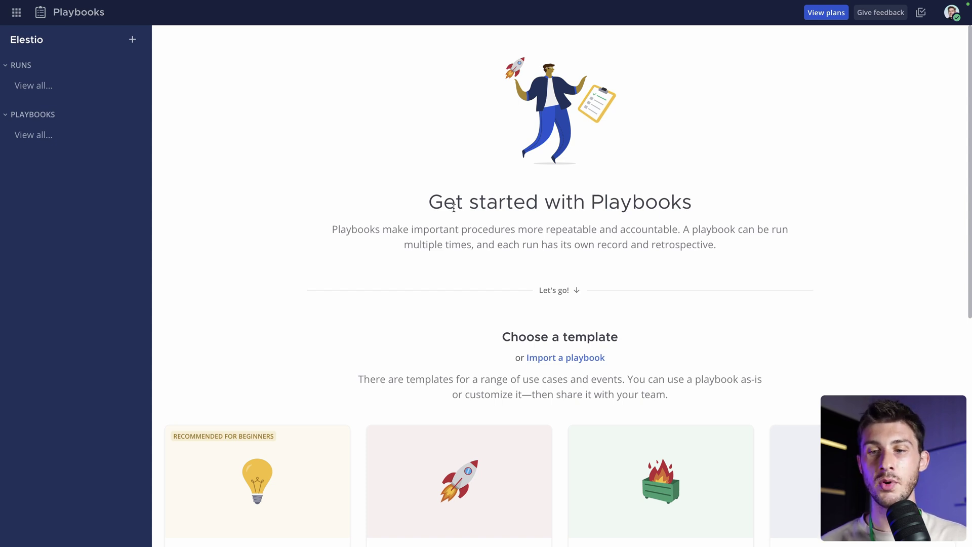
scroll(454, 208, "down", 2)
scroll(453, 209, "down", 3)
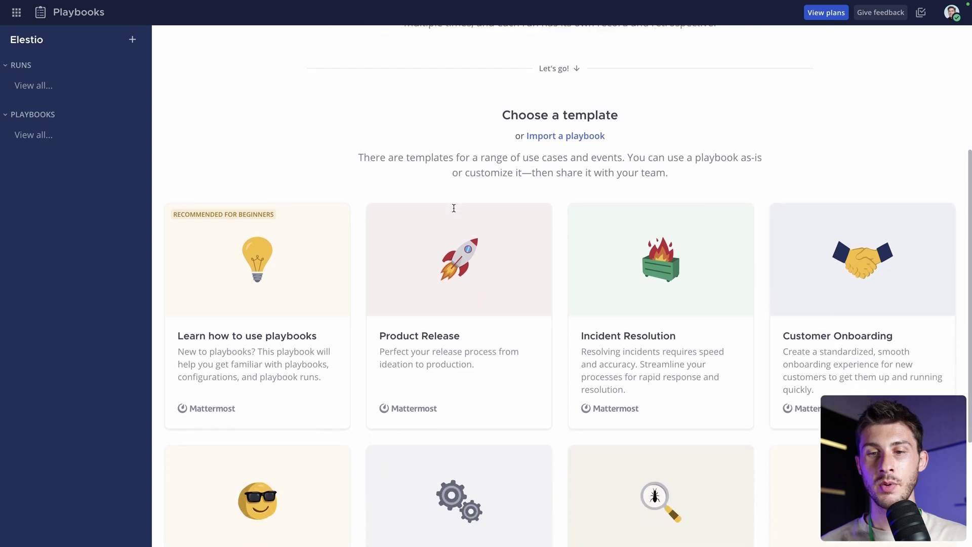
scroll(565, 203, "down", 3)
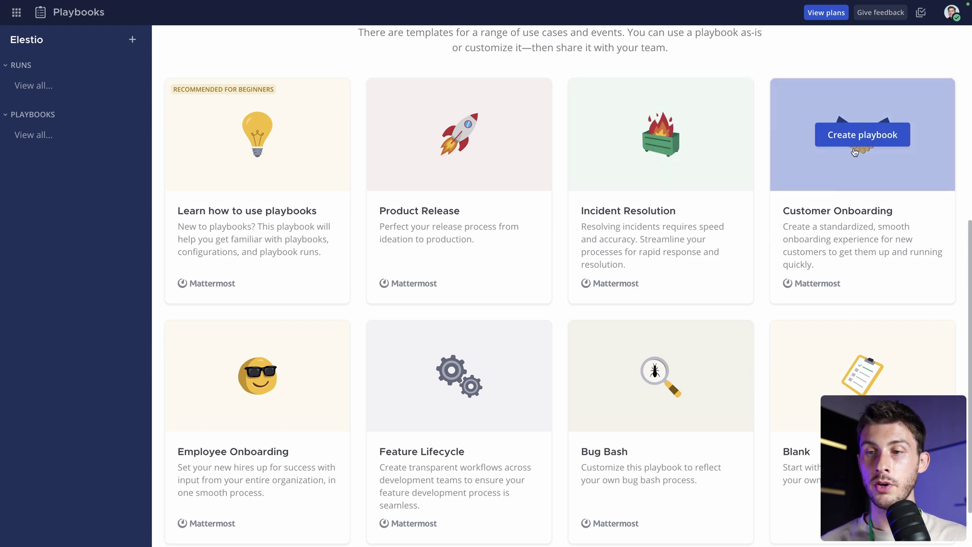
Create a playbook from the Customer Onboarding template and select TBD in its summary
left_click(862, 138)
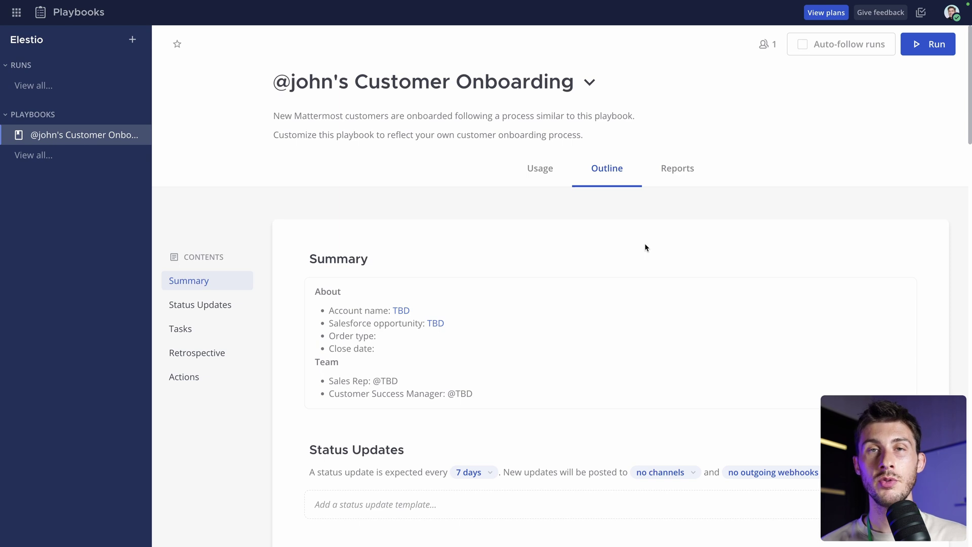
scroll(669, 215, "down", 2)
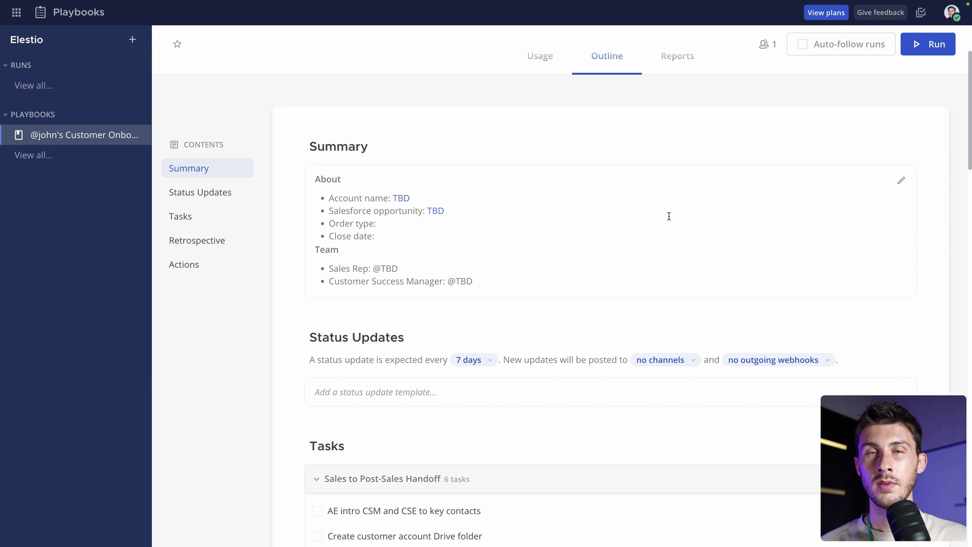
scroll(669, 216, "down", 1)
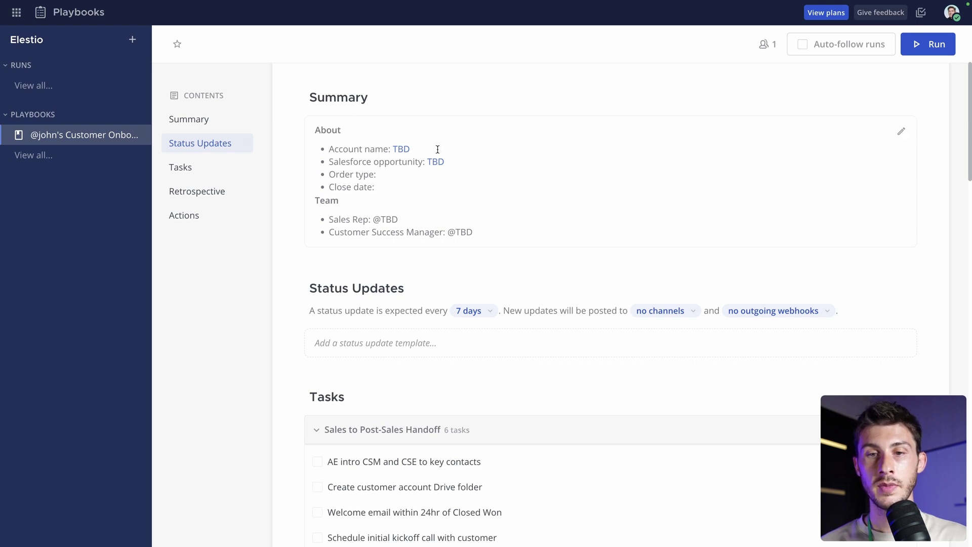
left_click_drag(436, 150, 392, 150)
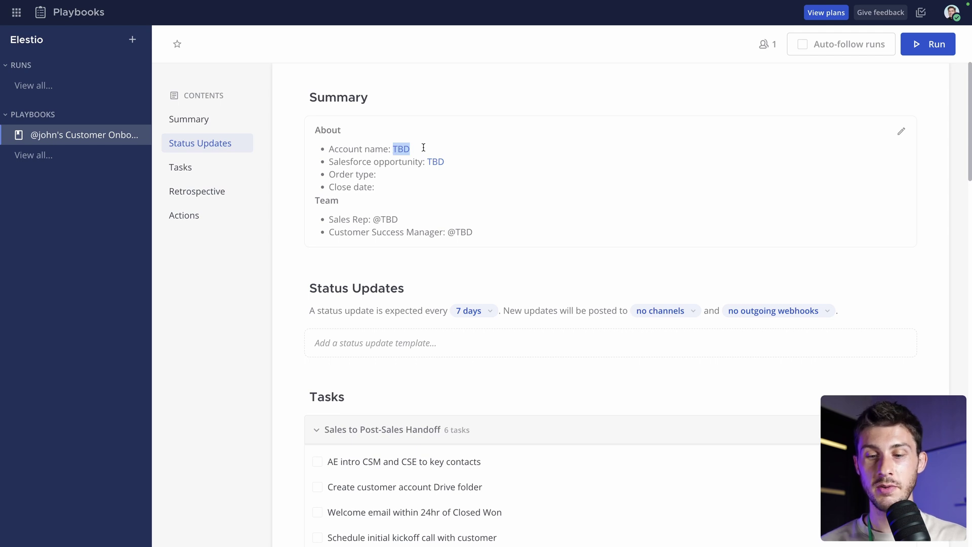
Replace TBD on the summary's Account name line with the customer's name and save
left_click(901, 131)
double_click(398, 302)
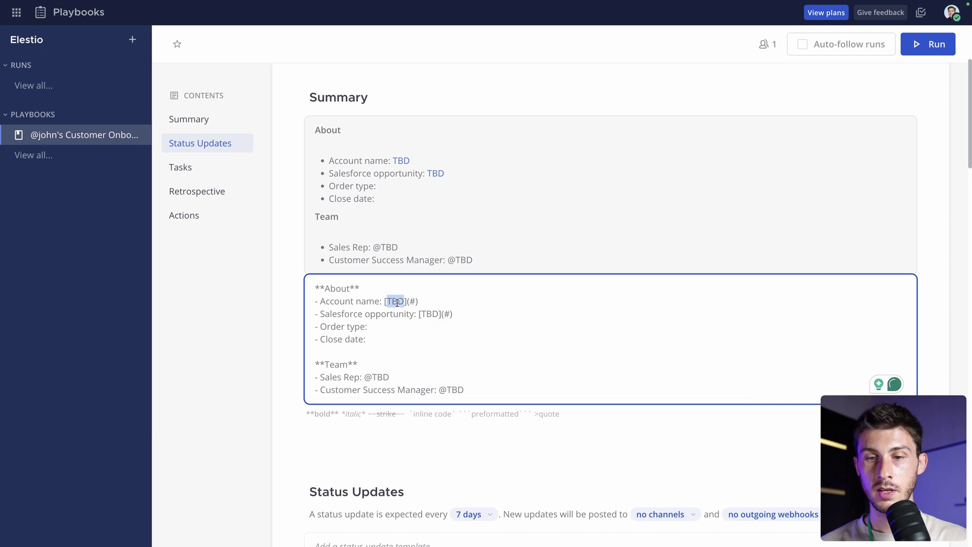
type("John Doe")
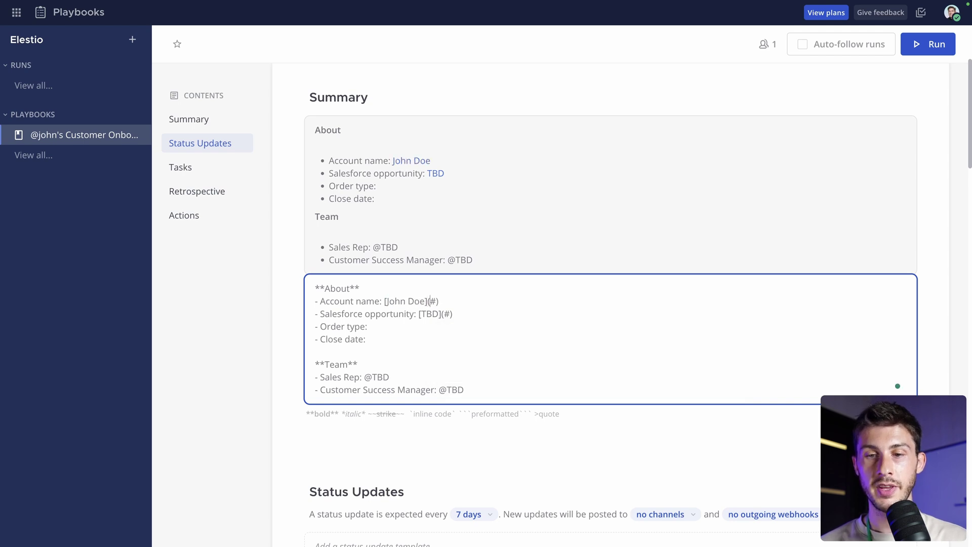
left_click_drag(430, 302, 436, 301)
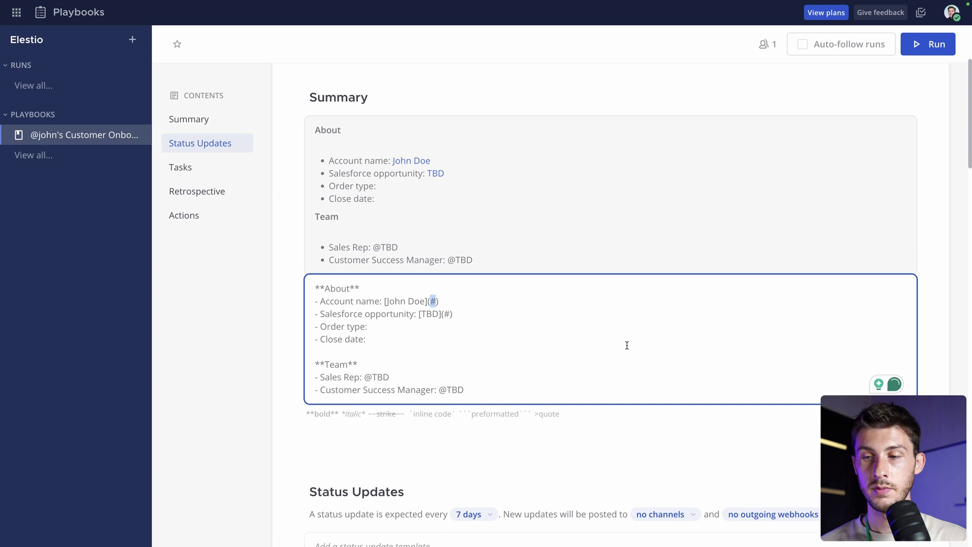
left_click(488, 200)
scroll(488, 199, "down", 1)
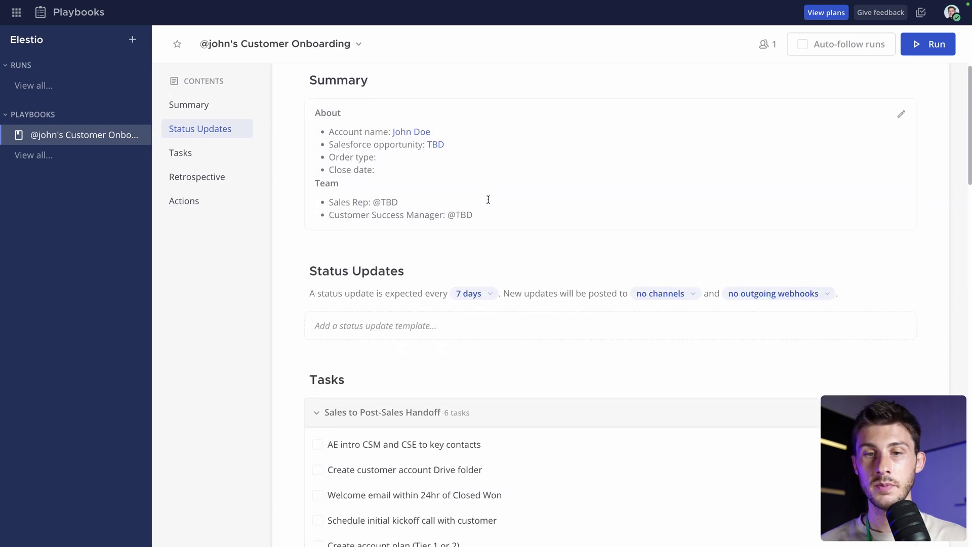
scroll(494, 183, "down", 3)
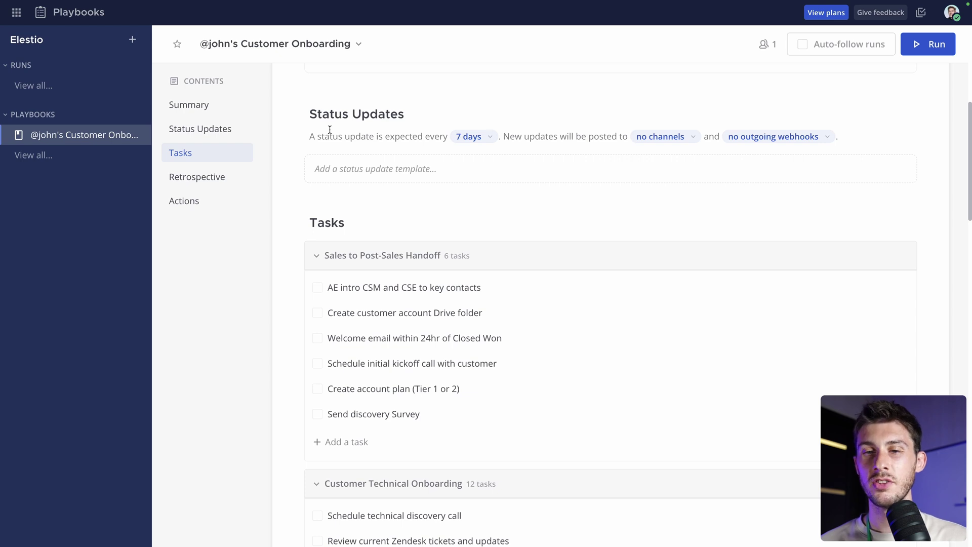
Scroll through the Tasks section down to the Sales to Post-Sales Handoff checklist
scroll(330, 129, "down", 3)
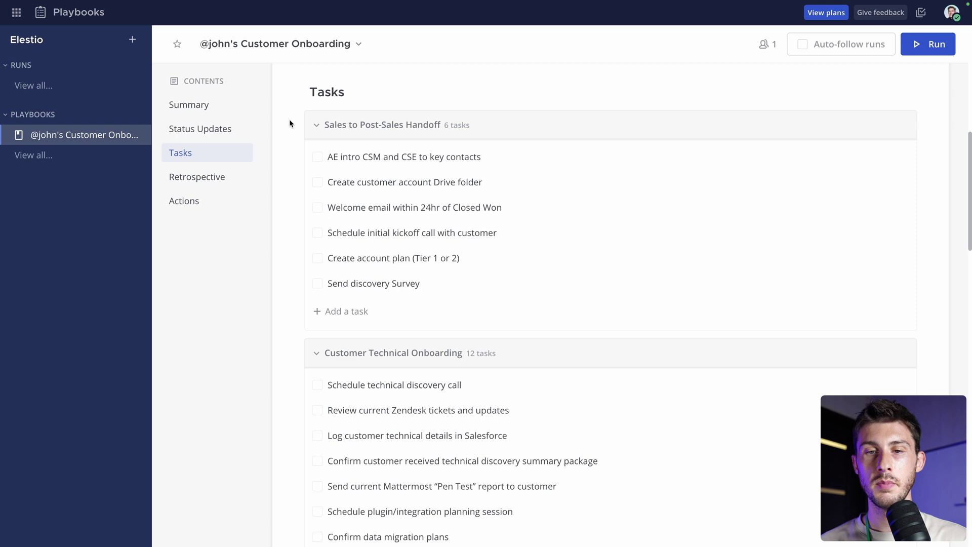
scroll(290, 121, "down", 1)
scroll(290, 119, "up", 1)
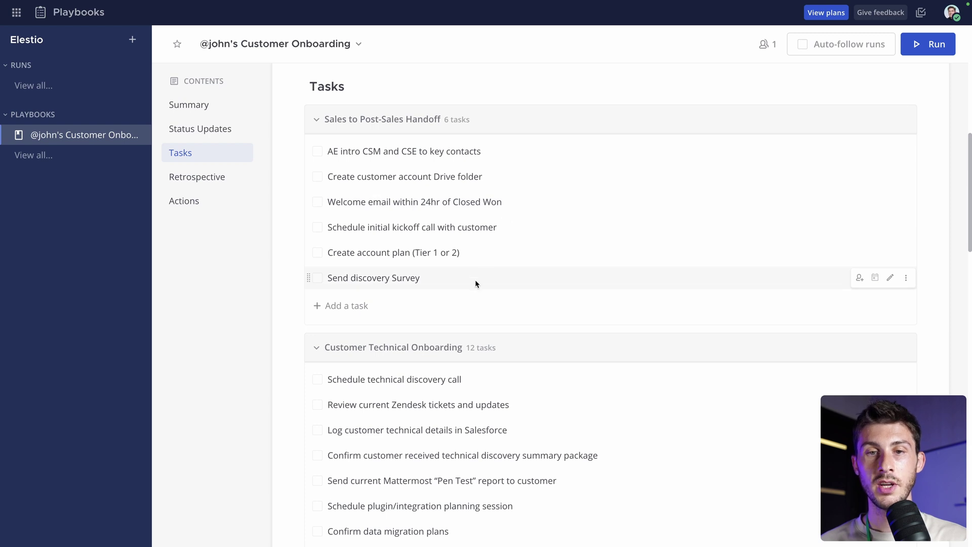
scroll(475, 280, "down", 2)
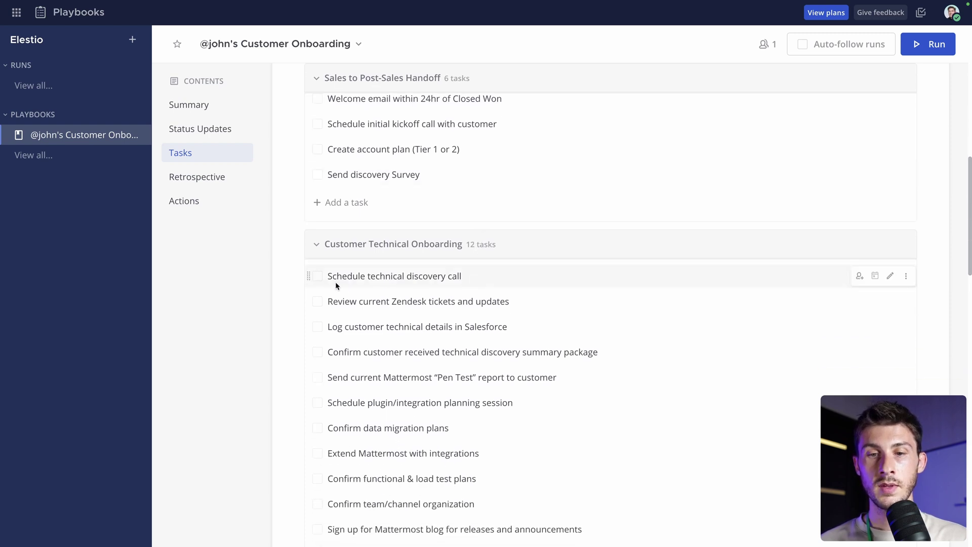
scroll(319, 319, "down", 2)
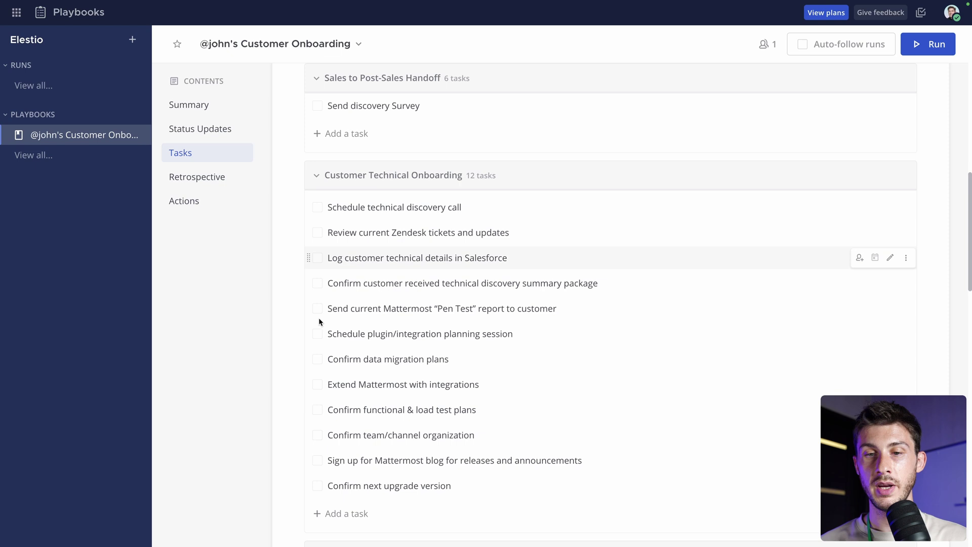
scroll(339, 334, "down", 1)
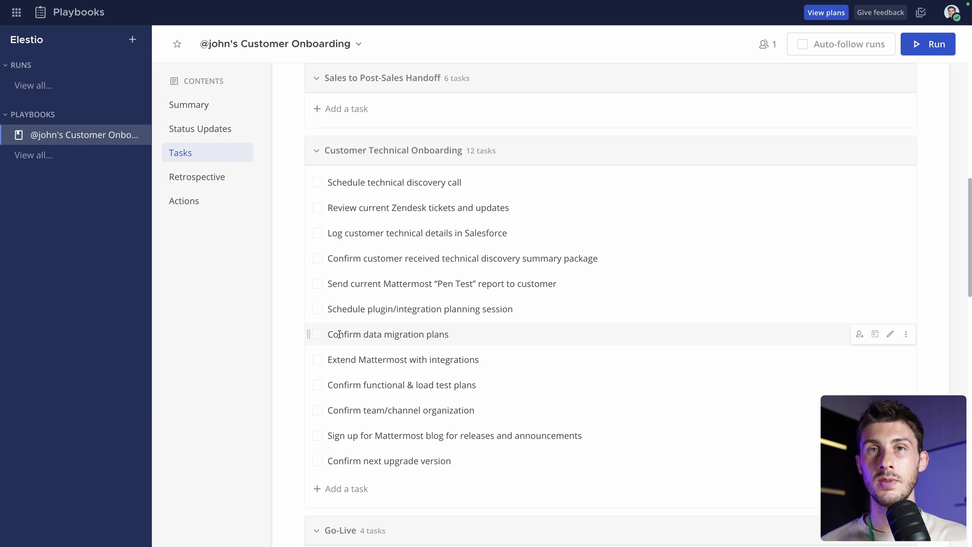
scroll(297, 227, "up", 4)
scroll(296, 227, "down", 3)
Add a 'Say Hello' task to the Sales to Post-Sales Handoff list, leaving it unassigned
left_click(323, 297)
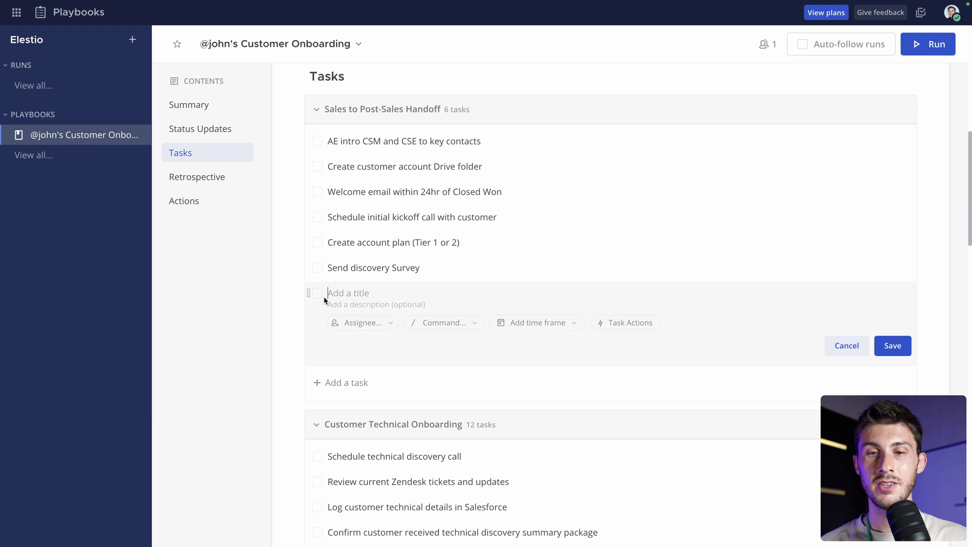
type("Say Hello")
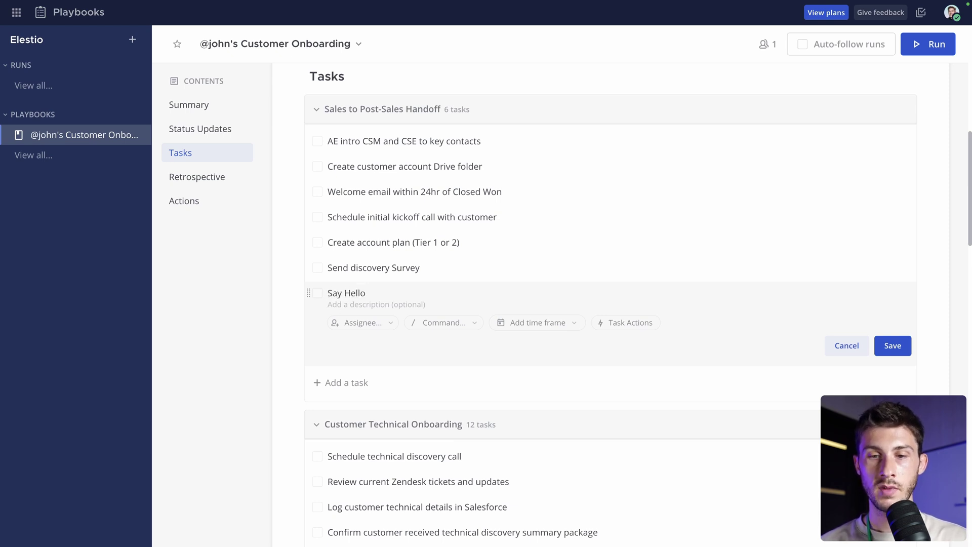
left_click(360, 322)
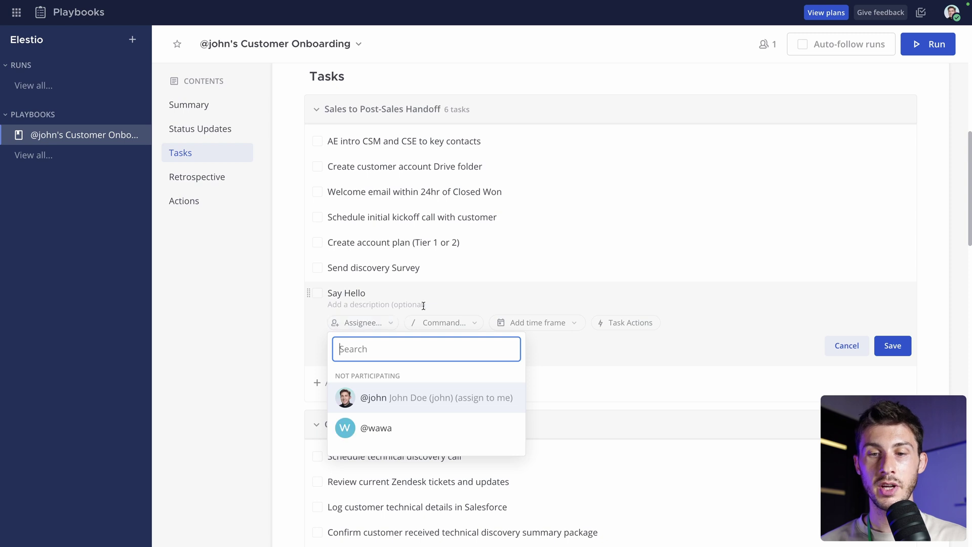
left_click(459, 302)
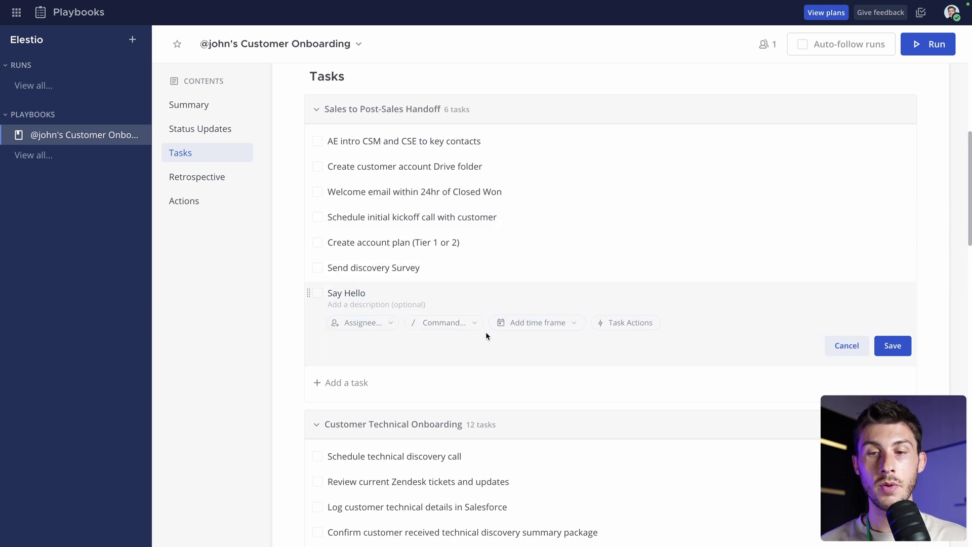
Give the task an action: keyword 'Hello' marks it done; save it
left_click(618, 324)
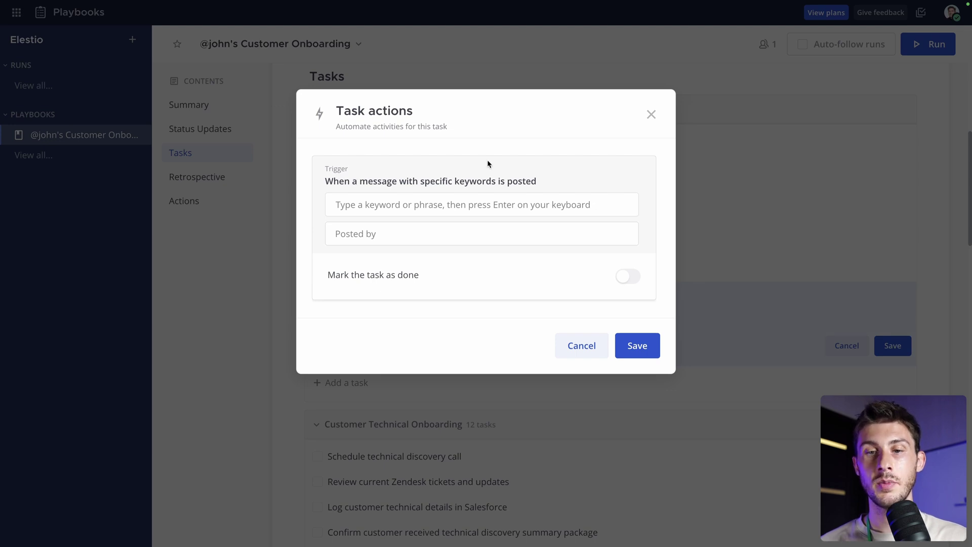
left_click(463, 206)
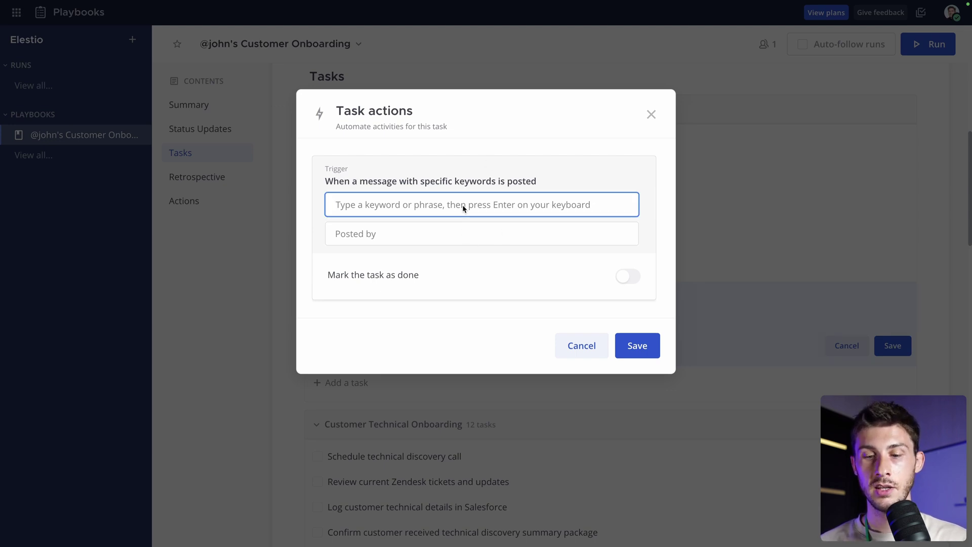
type("Hello")
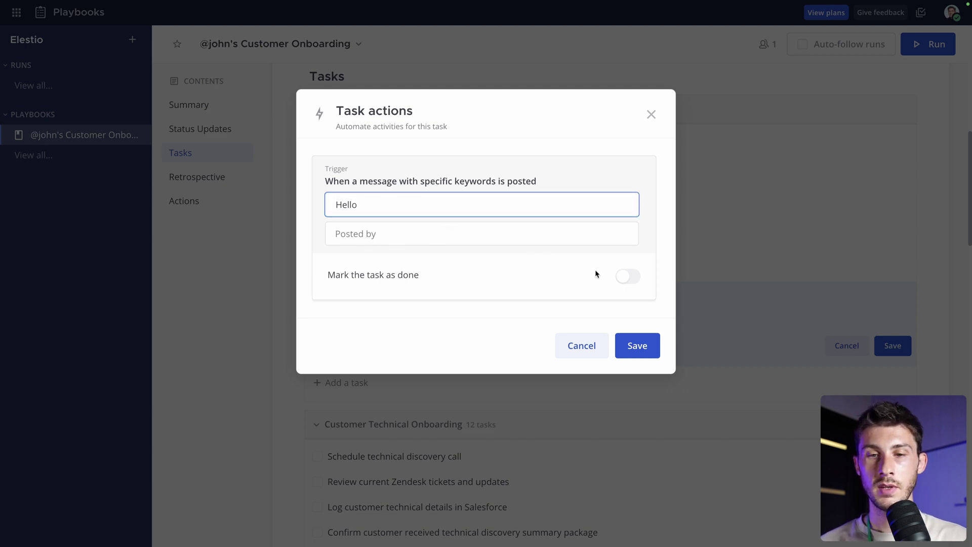
left_click(625, 276)
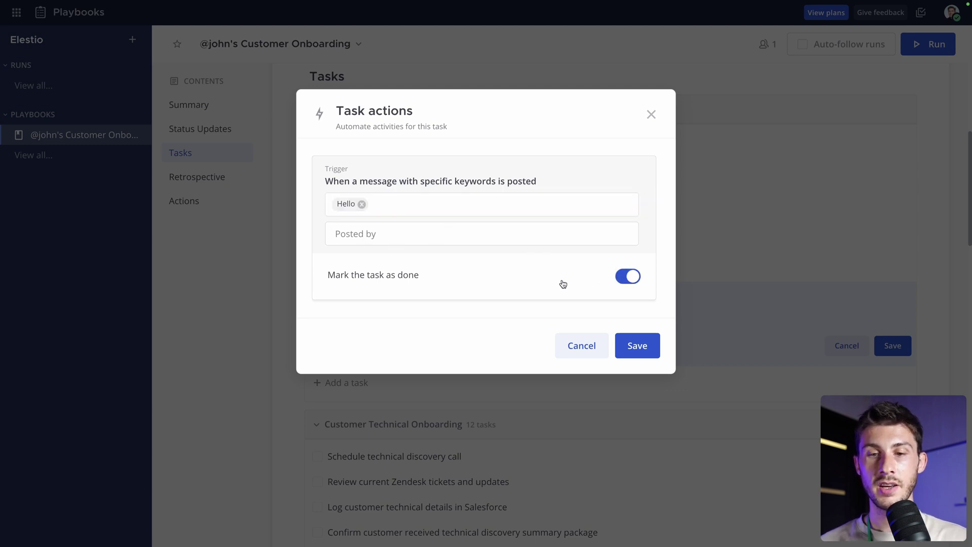
left_click(633, 348)
Review the Actions section's private run channel setting and bring up the Start a run dialog
scroll(582, 334, "down", 9)
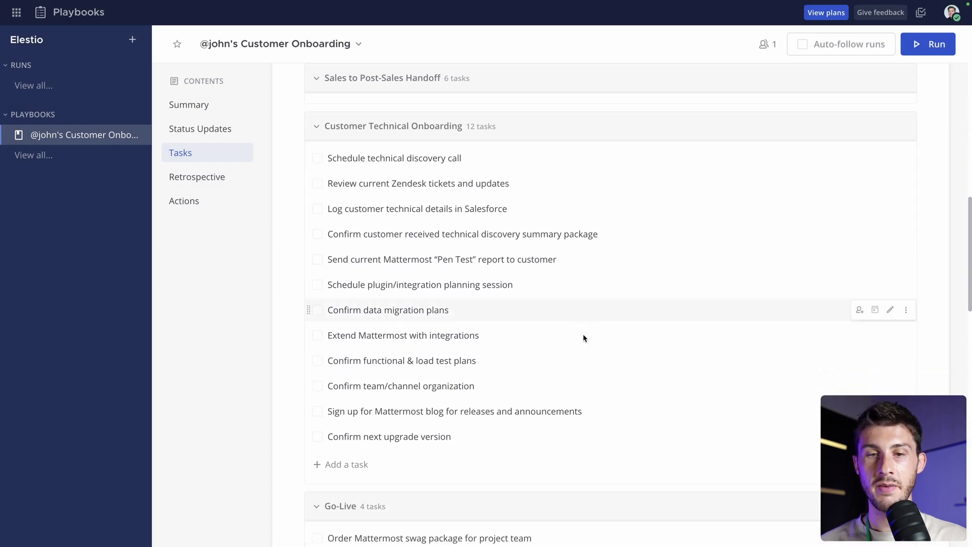
scroll(198, 157, "down", 10)
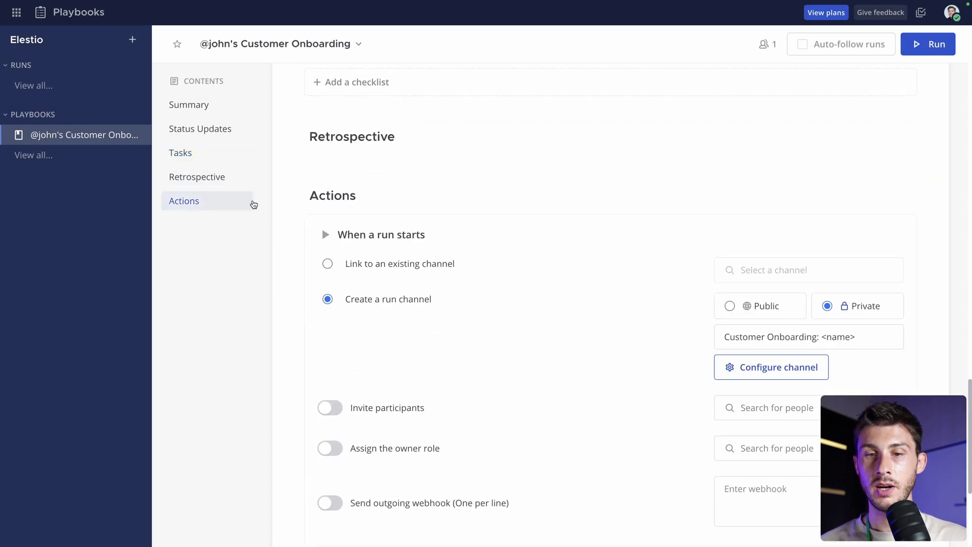
scroll(284, 225, "down", 2)
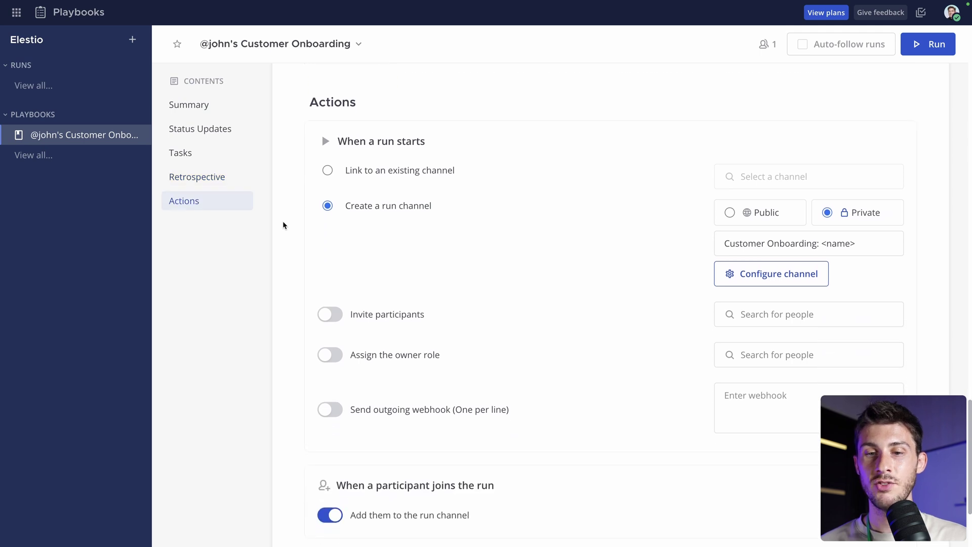
scroll(544, 315, "down", 3)
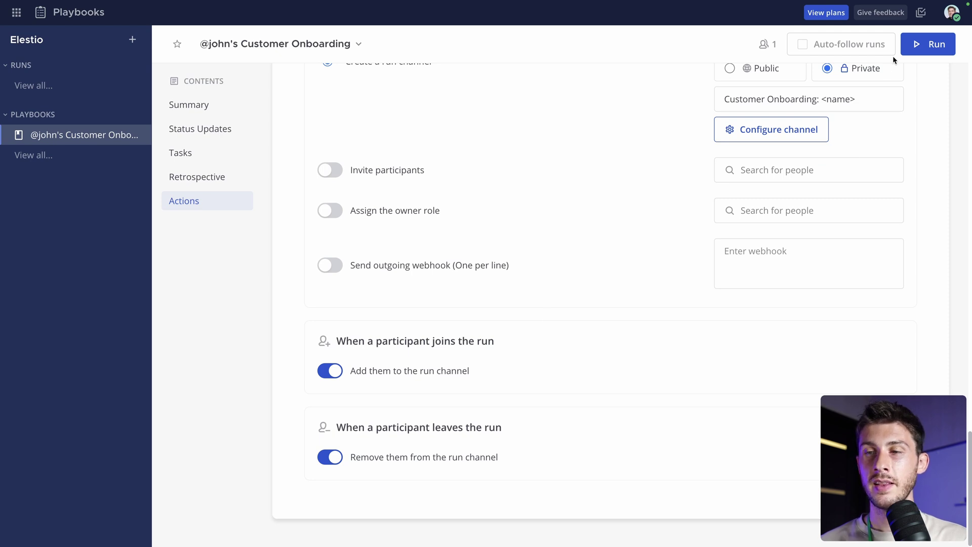
left_click(913, 52)
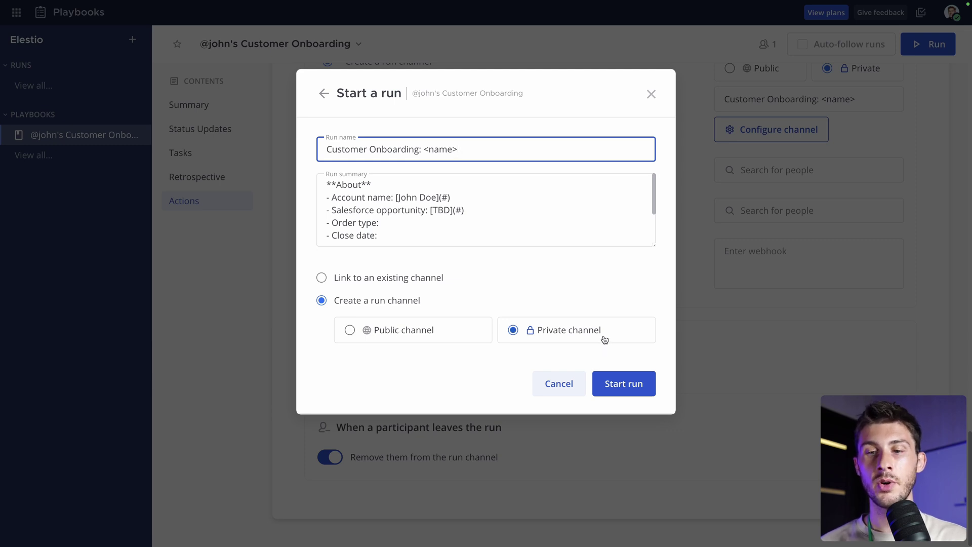
Start the run and check off the 'AE intro CSM and CSE' task, leaving it unassigned
left_click(607, 387)
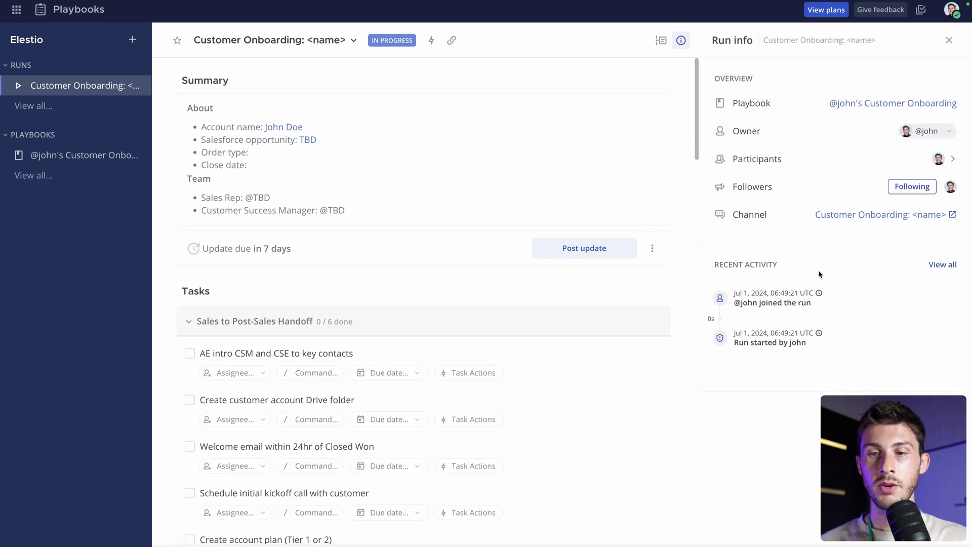
scroll(521, 317, "down", 1)
scroll(524, 316, "down", 3)
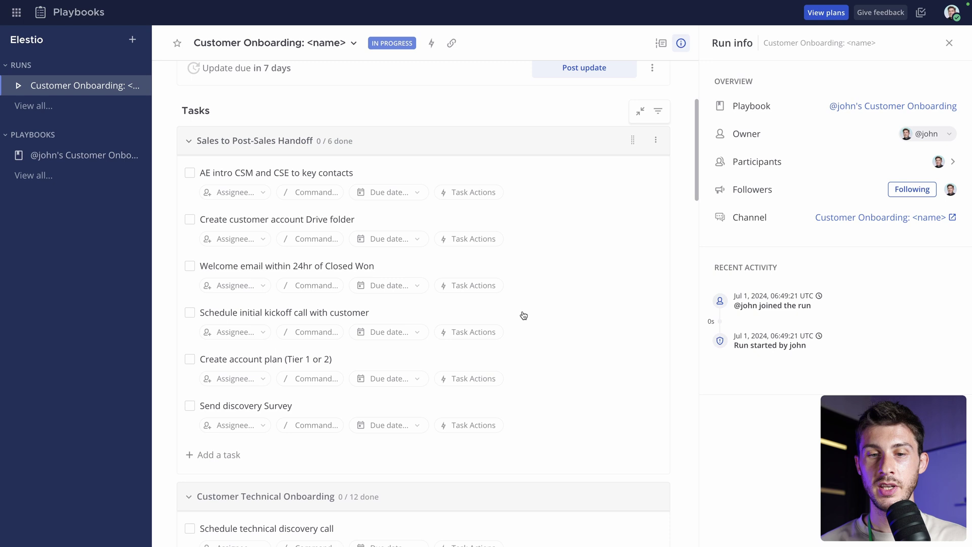
left_click(190, 170)
left_click(238, 189)
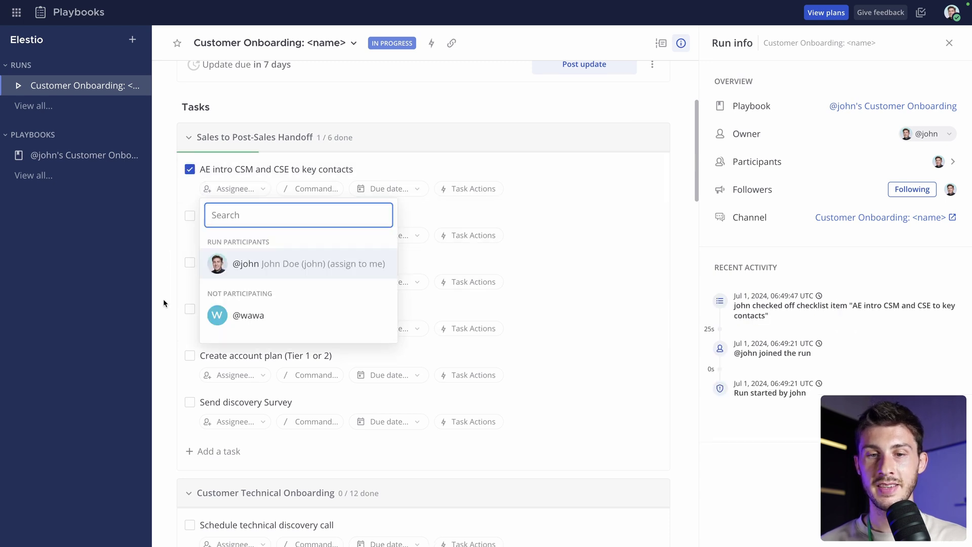
left_click(132, 299)
Switch back to the Channels view through the product menu
scroll(180, 177, "up", 4)
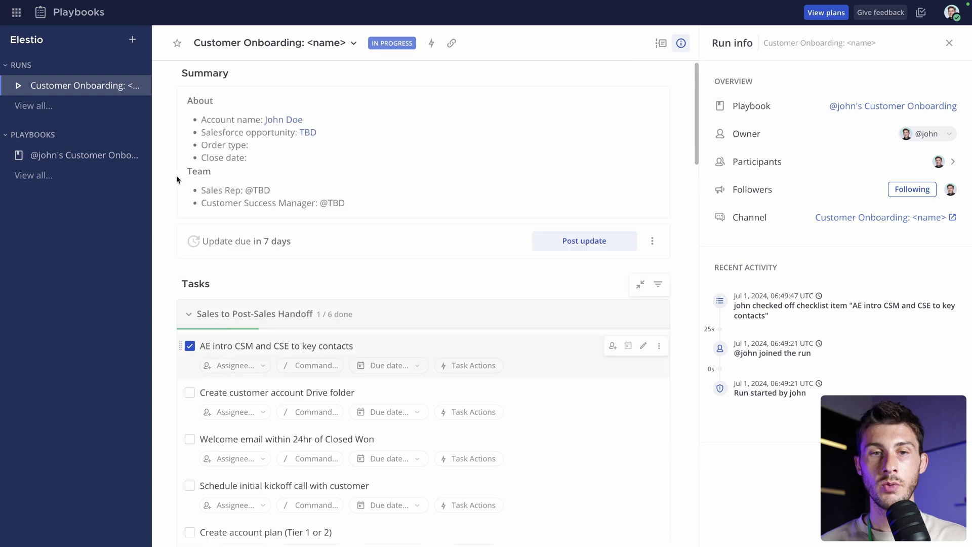
left_click(99, 21)
left_click(74, 47)
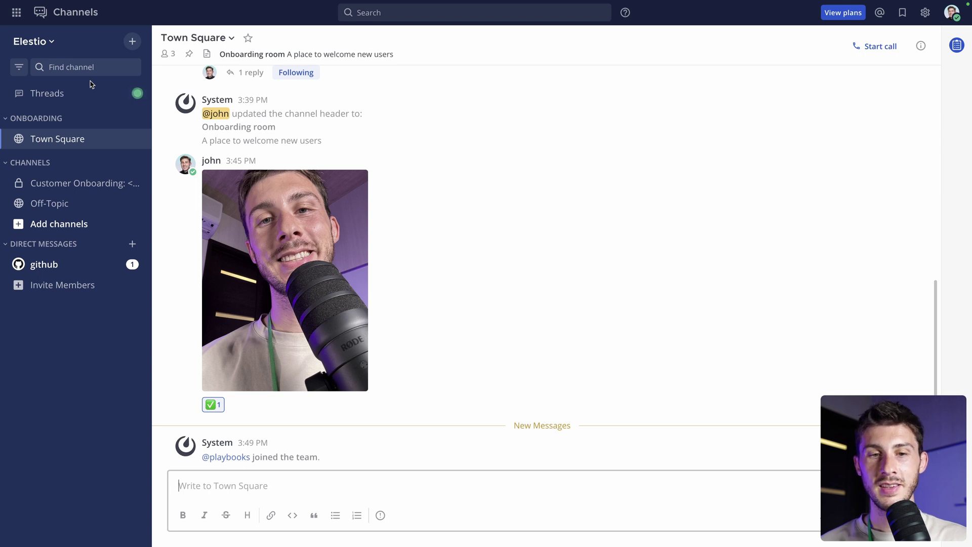
In the Customer Onboarding run channel, check off the Send discovery Survey task
left_click(135, 181)
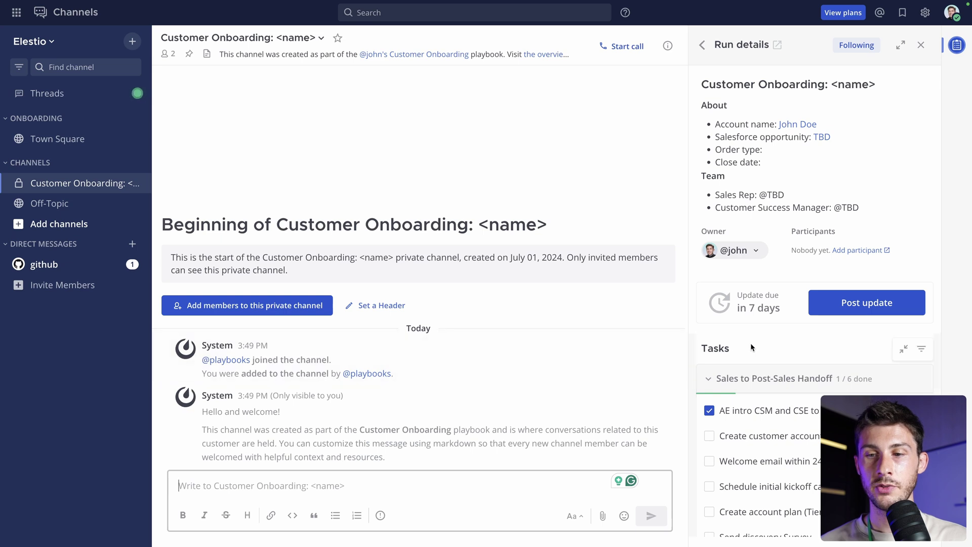
scroll(751, 348, "down", 5)
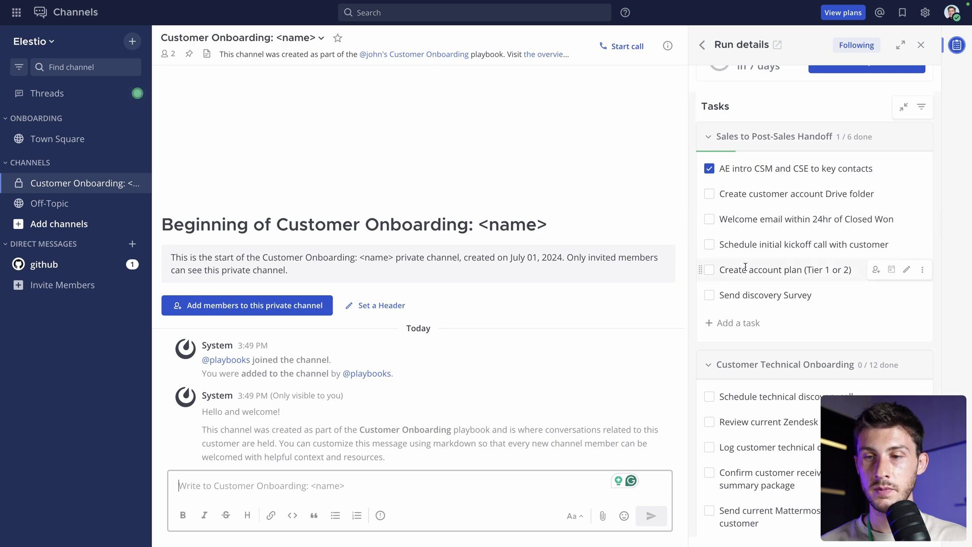
left_click(709, 294)
Post 'Hello' in the run channel and check off the Review with executives task
scroll(777, 287, "down", 5)
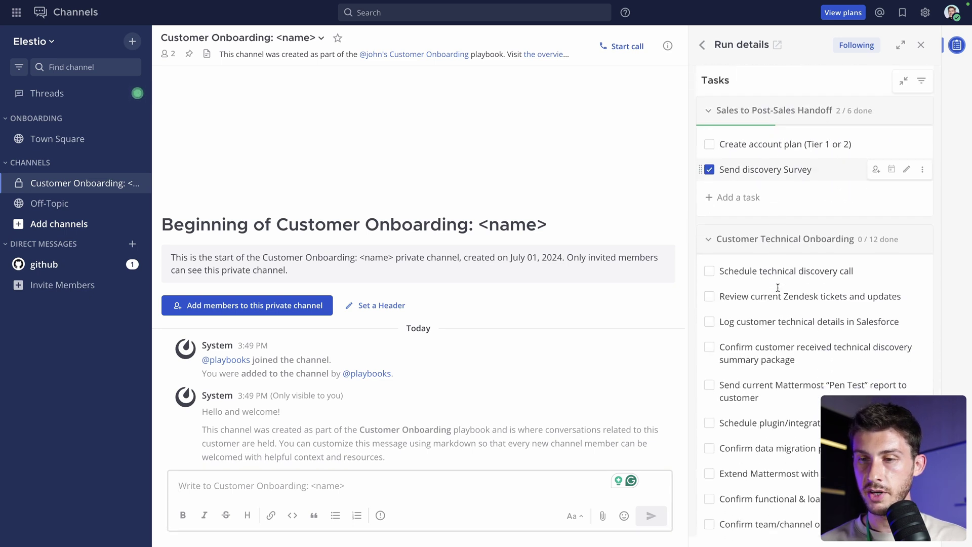
scroll(778, 287, "down", 5)
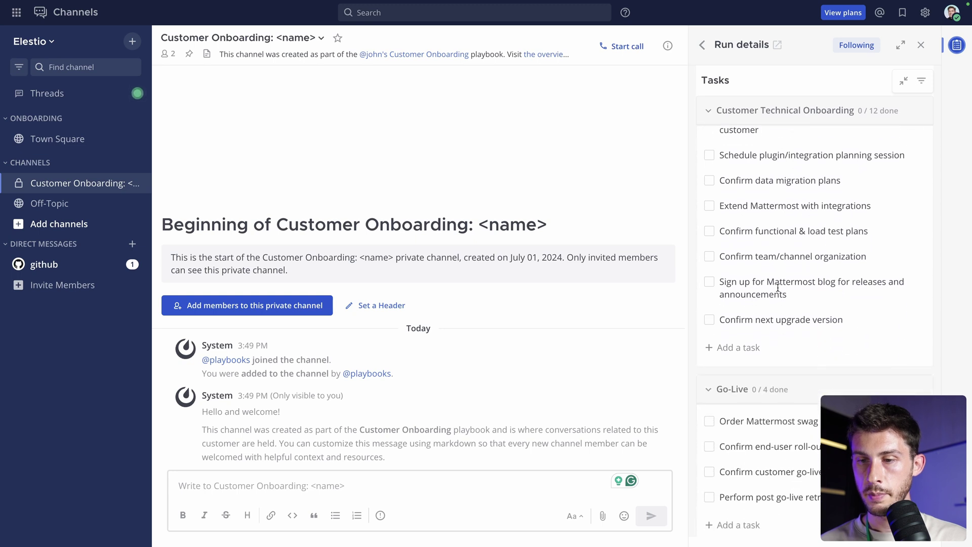
scroll(778, 287, "down", 6)
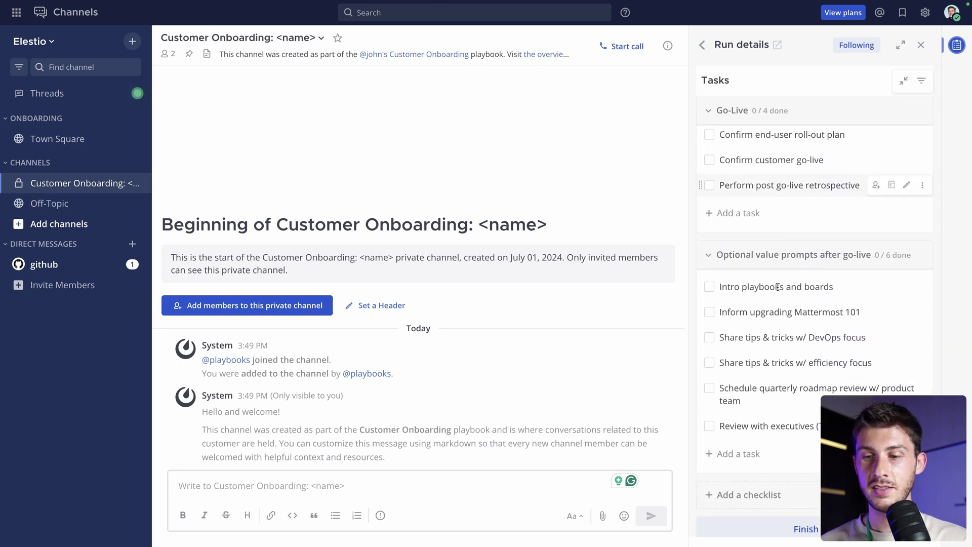
scroll(778, 287, "down", 1)
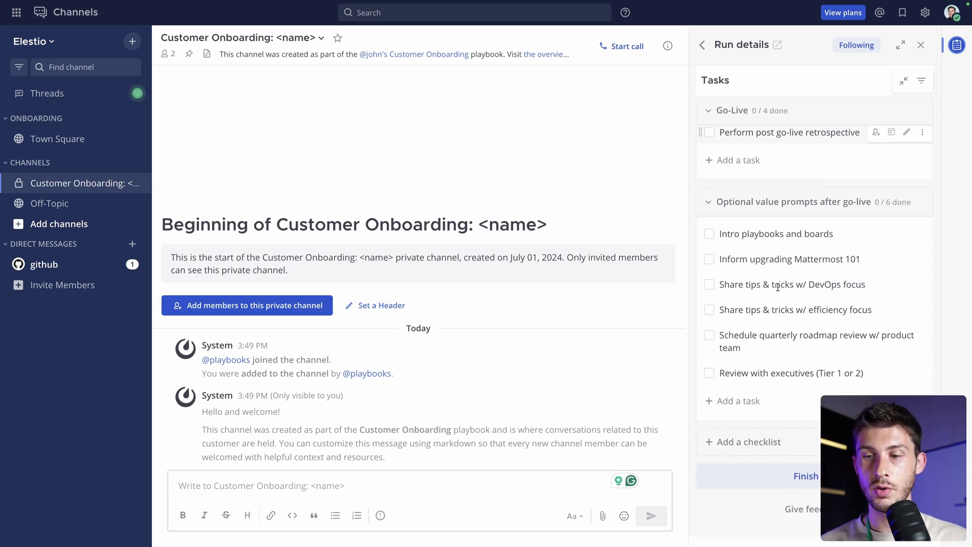
left_click(396, 484)
type("Hello")
key("Return")
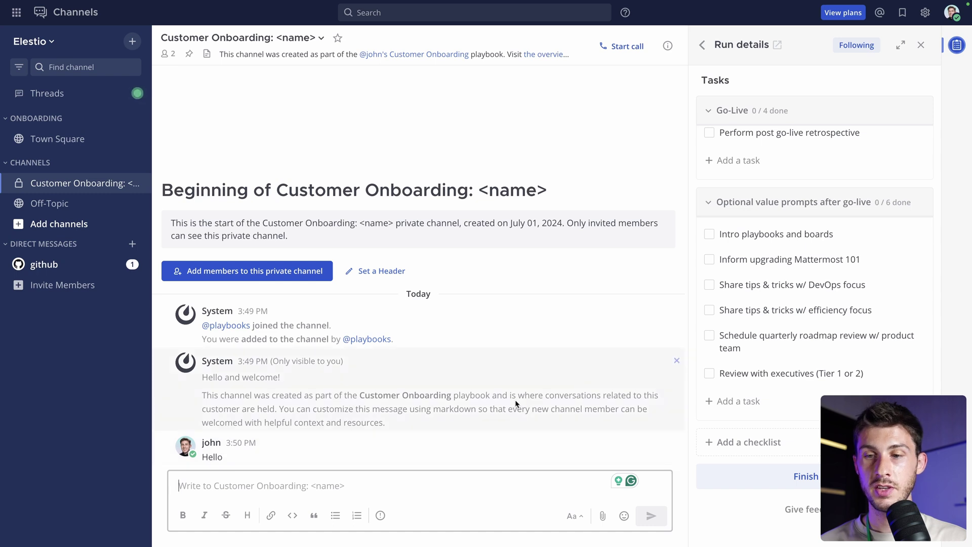
left_click(710, 373)
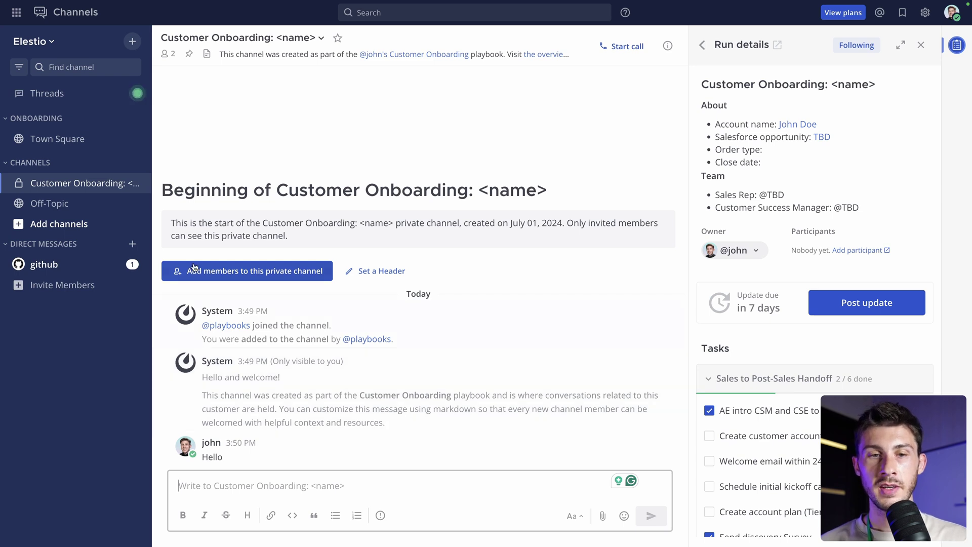
From Town Square, call the second team member from their profile, allowing microphone access
left_click(69, 138)
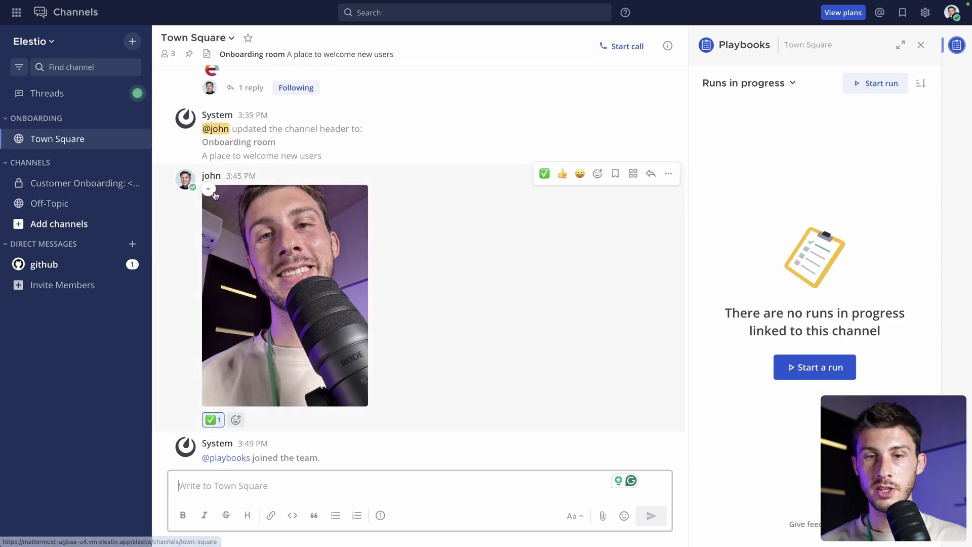
left_click(210, 184)
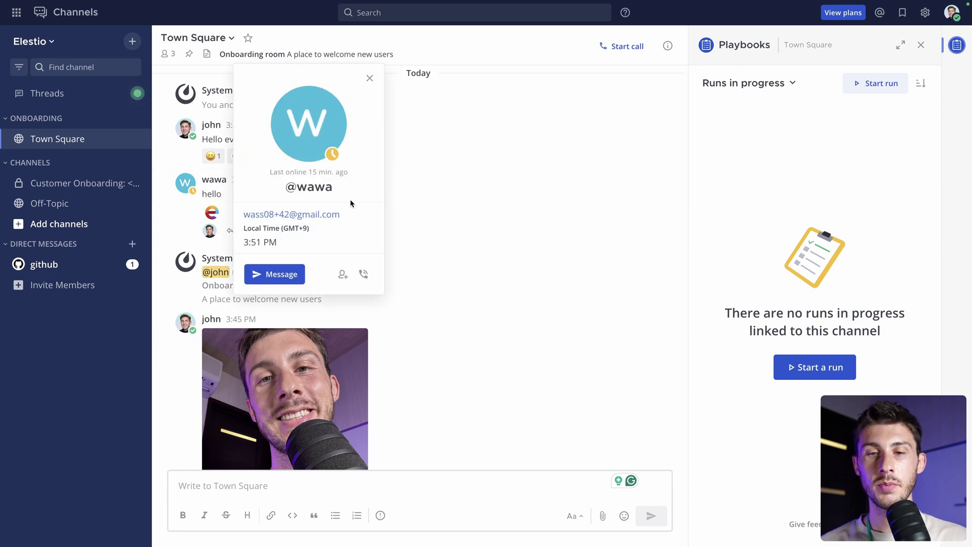
left_click(365, 276)
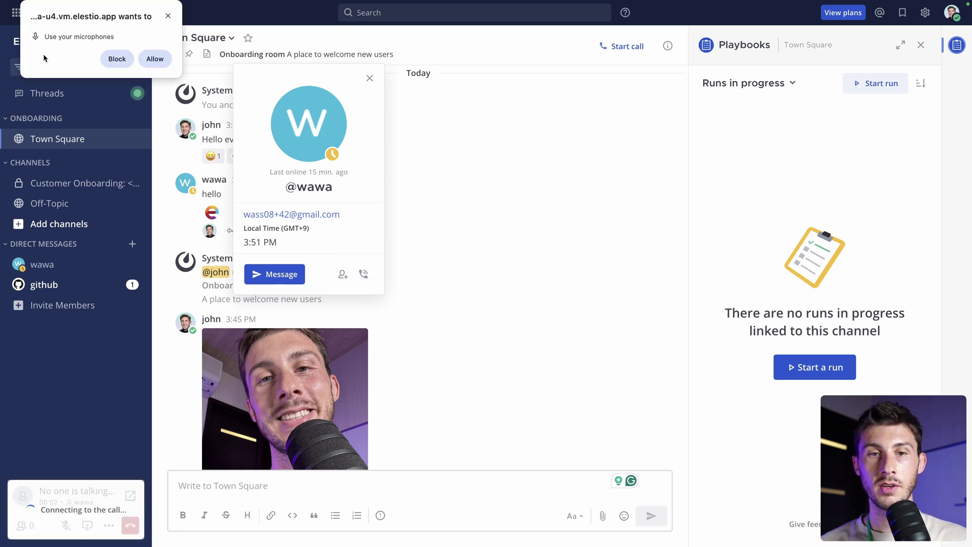
left_click(153, 58)
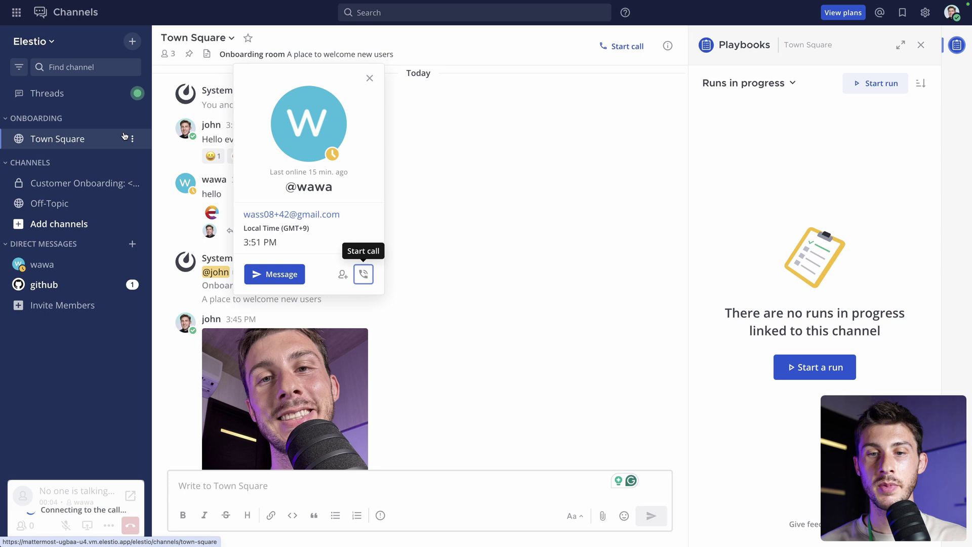